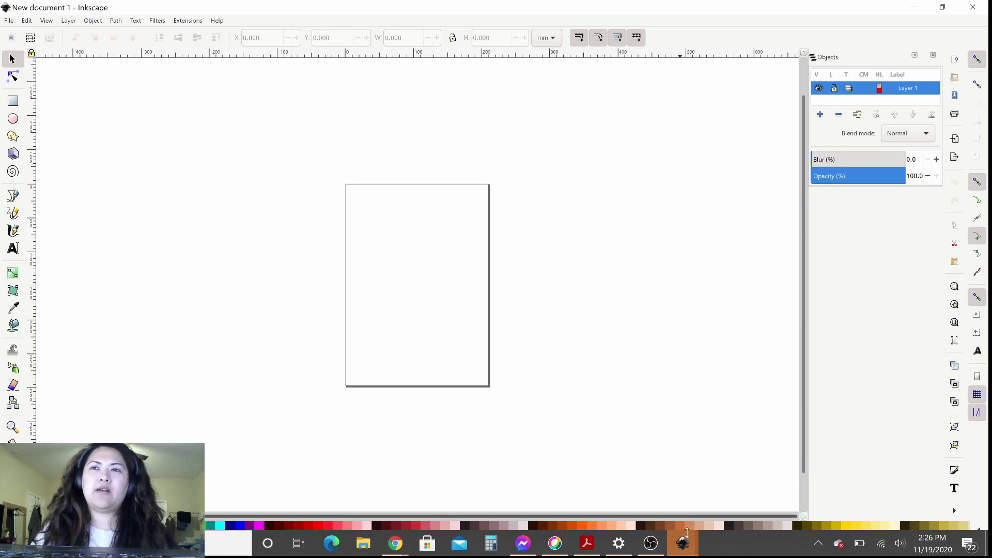
- Check the Onella Blouse PDF in its viewer, then return to Inkscape and open the File menu
mouse_move(590, 547)
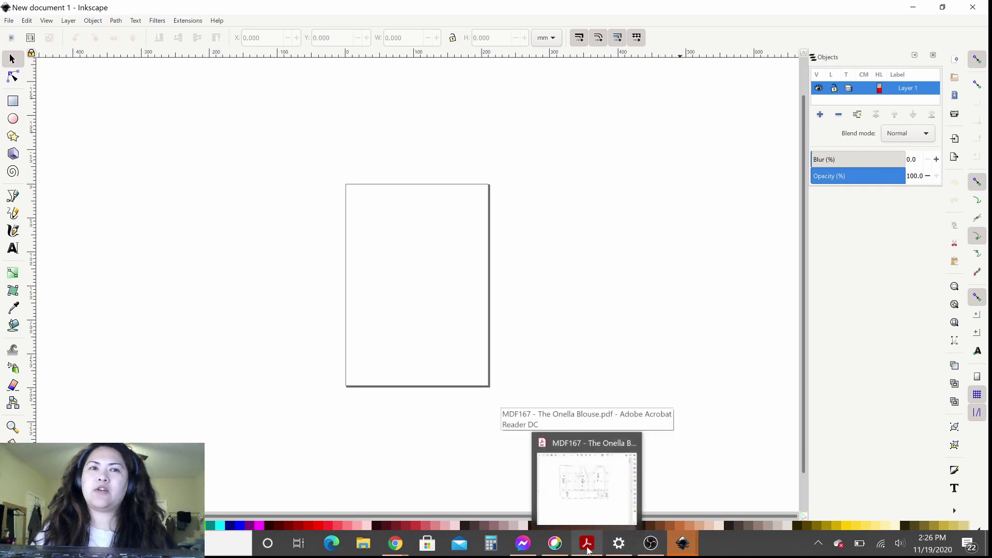
left_click(589, 548)
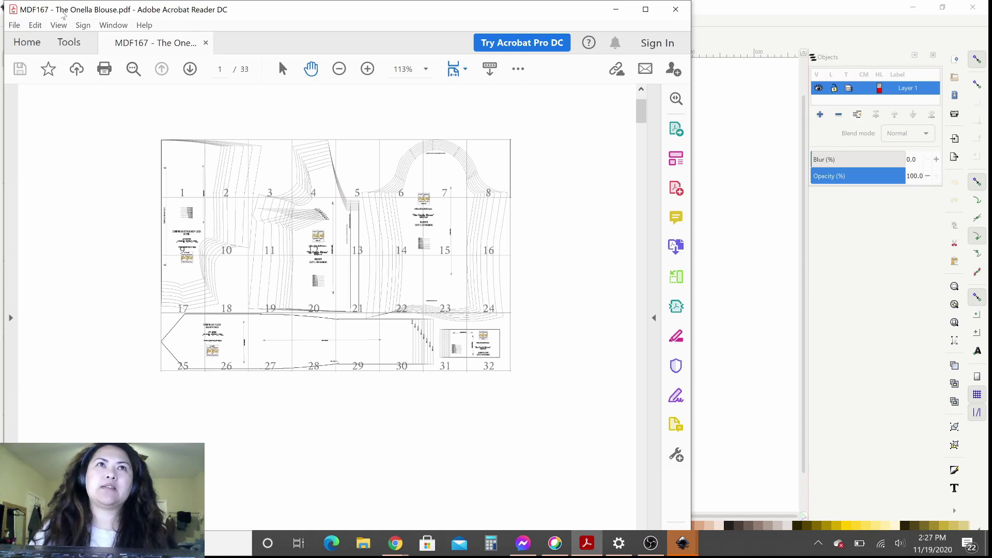
left_click_drag(78, 14, 181, 14)
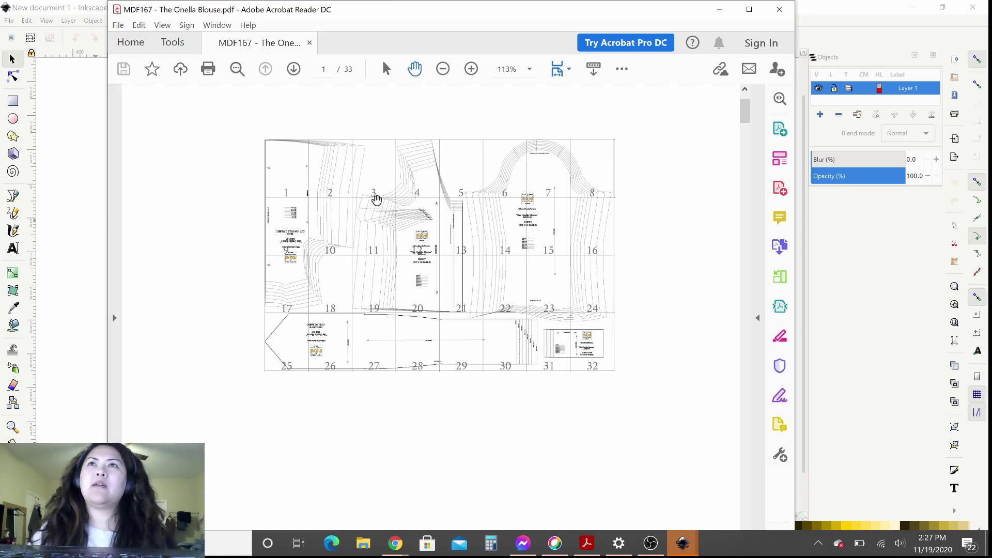
left_click(727, 10)
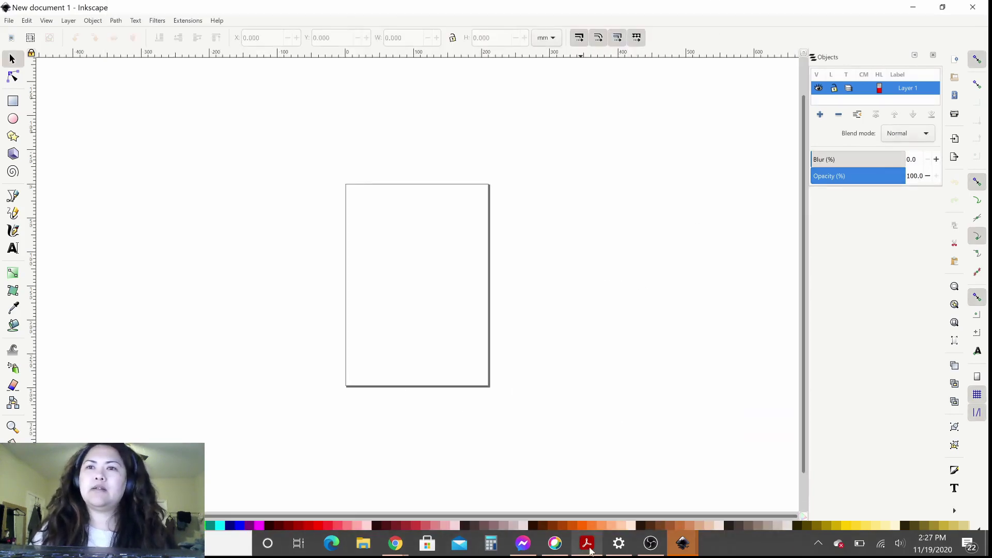
mouse_move(524, 549)
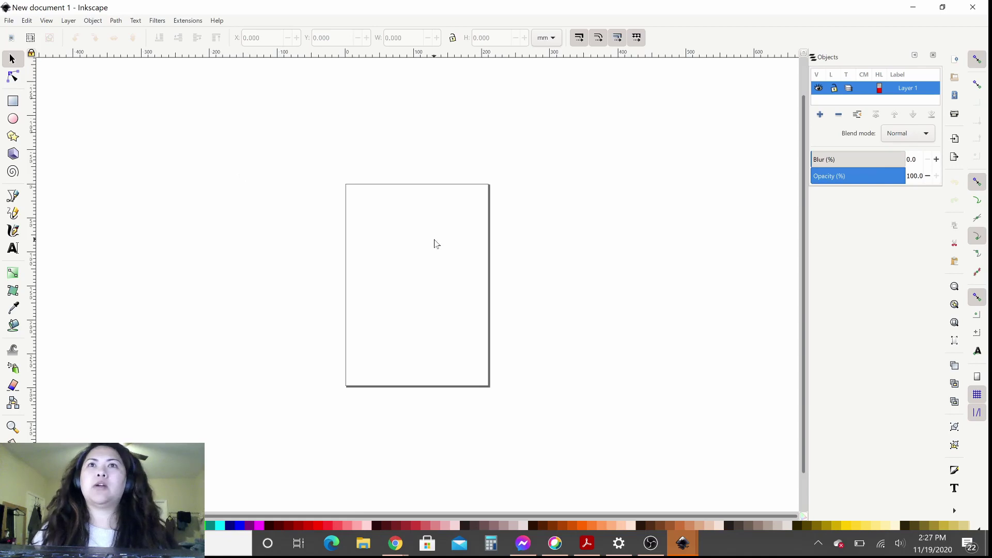
left_click(9, 21)
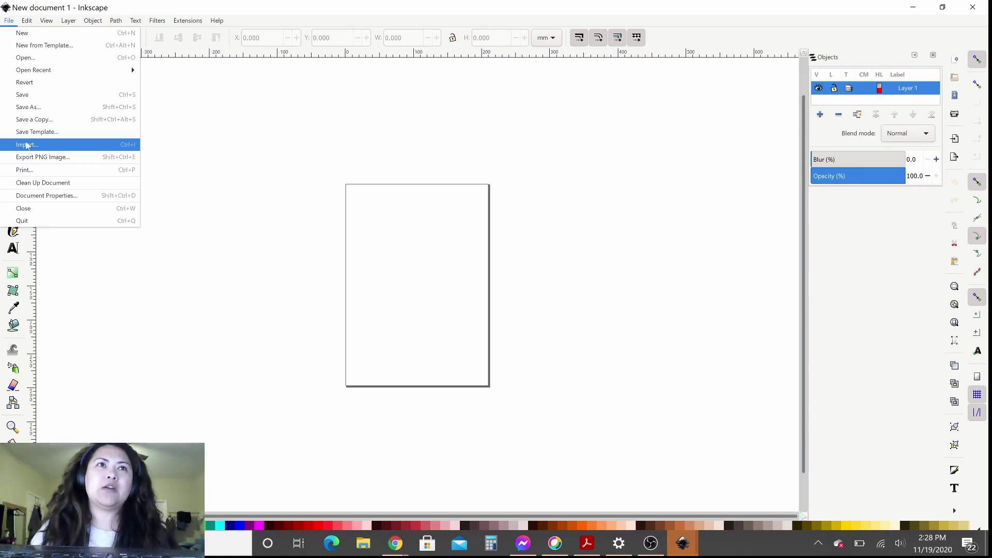
- Import page 2 of the MDF167 Onella Blouse PDF as the first tile beside the page
left_click(27, 148)
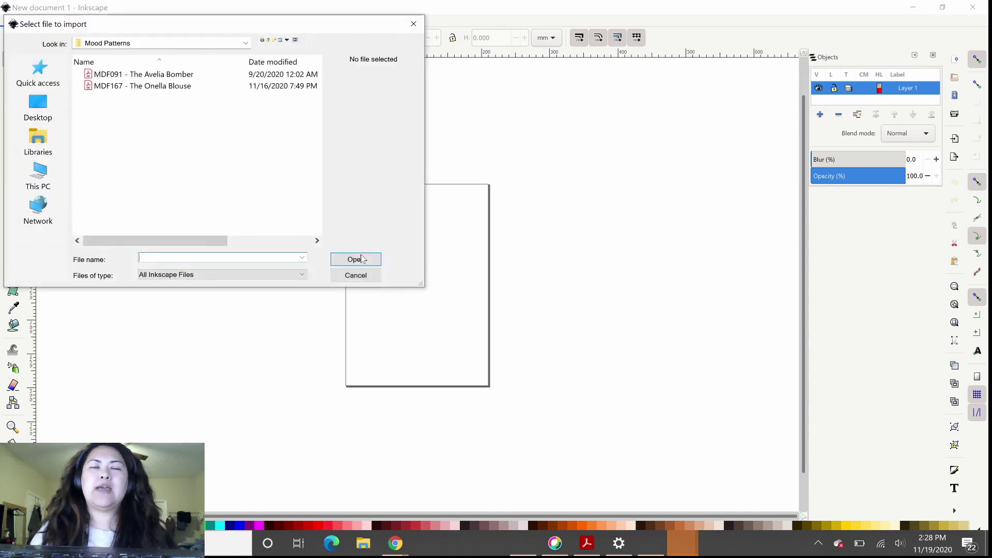
left_click(155, 86)
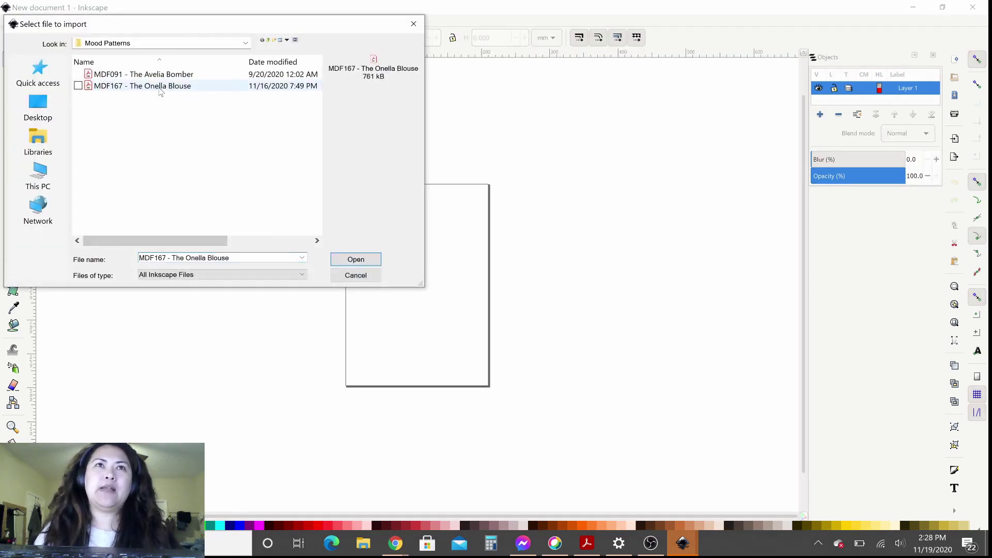
double_click(156, 87)
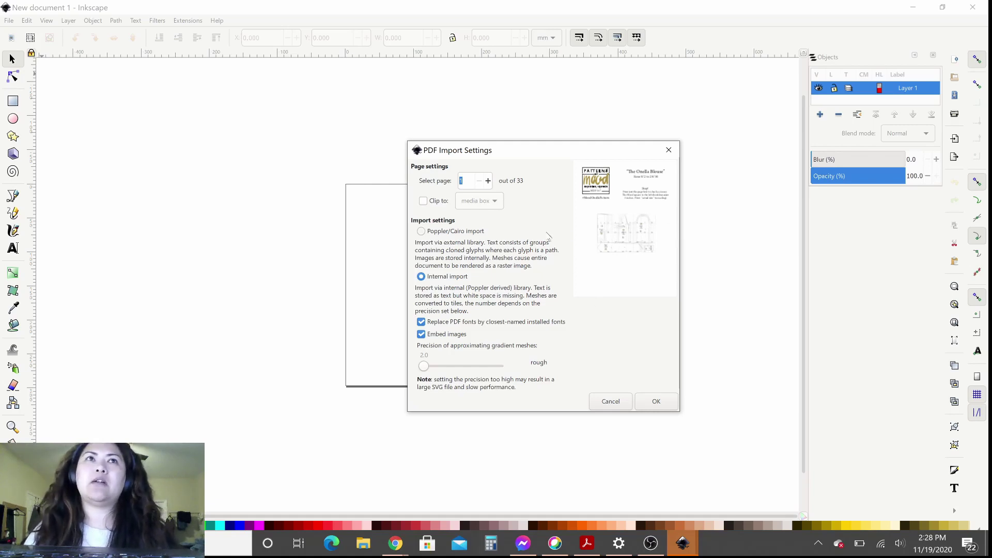
left_click(488, 181)
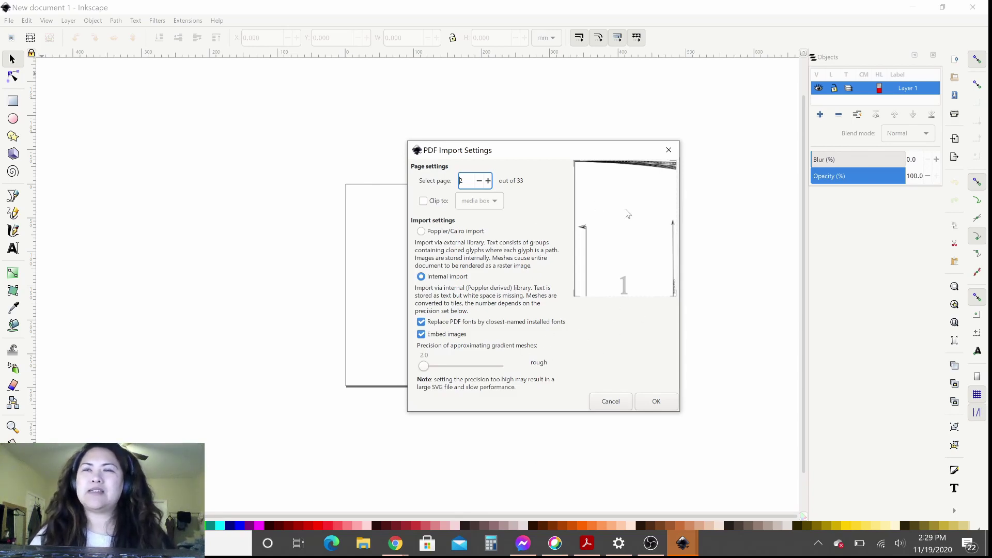
left_click(648, 406)
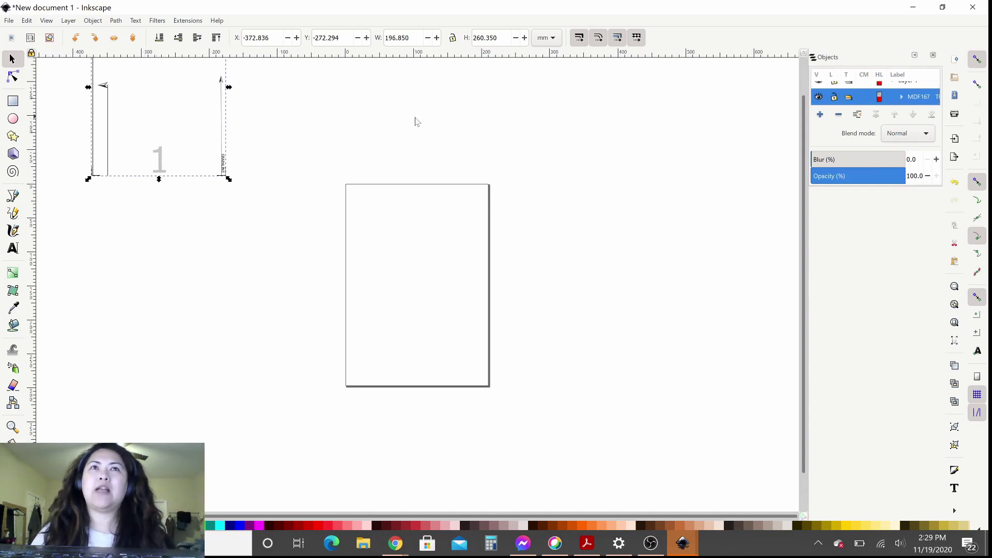
- Import page 3 of the Onella Blouse PDF and snap it against tile 1's right edge
scroll(43, 294, "up", 4)
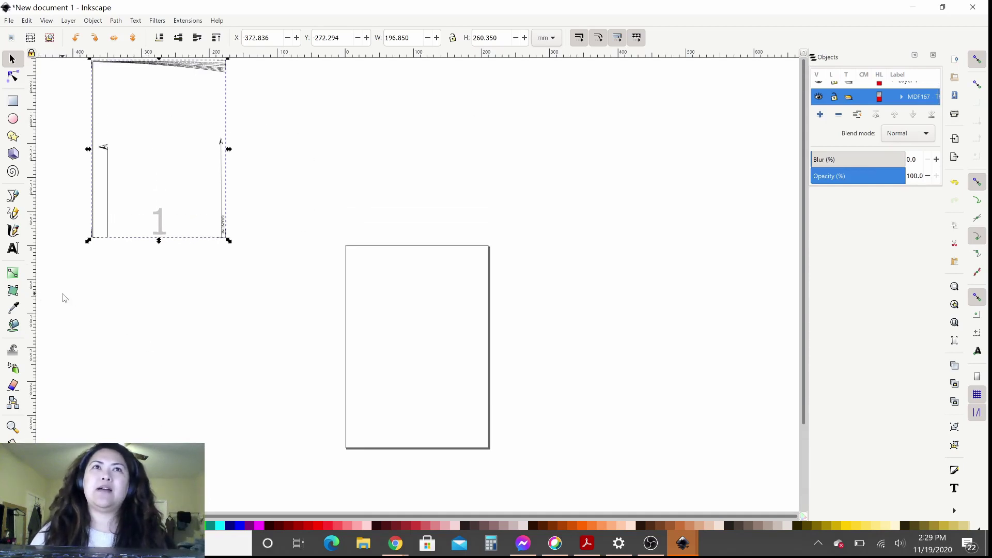
scroll(65, 298, "up", 1)
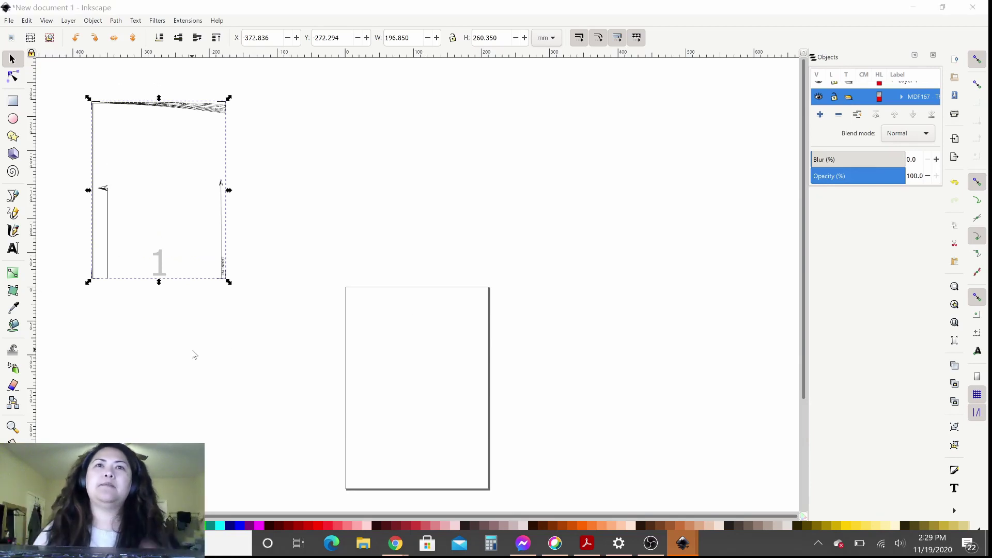
key("ctrl+i")
left_click(160, 85)
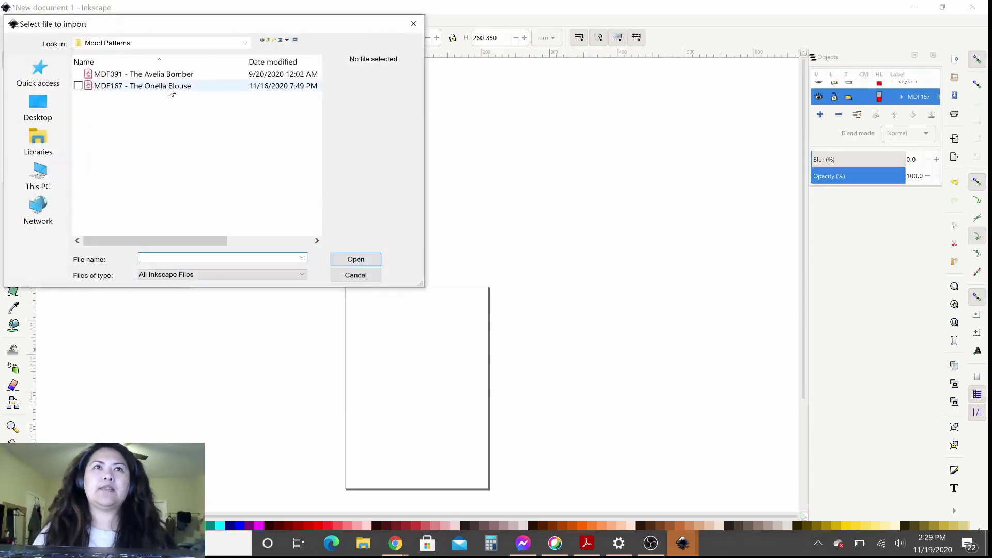
double_click(169, 86)
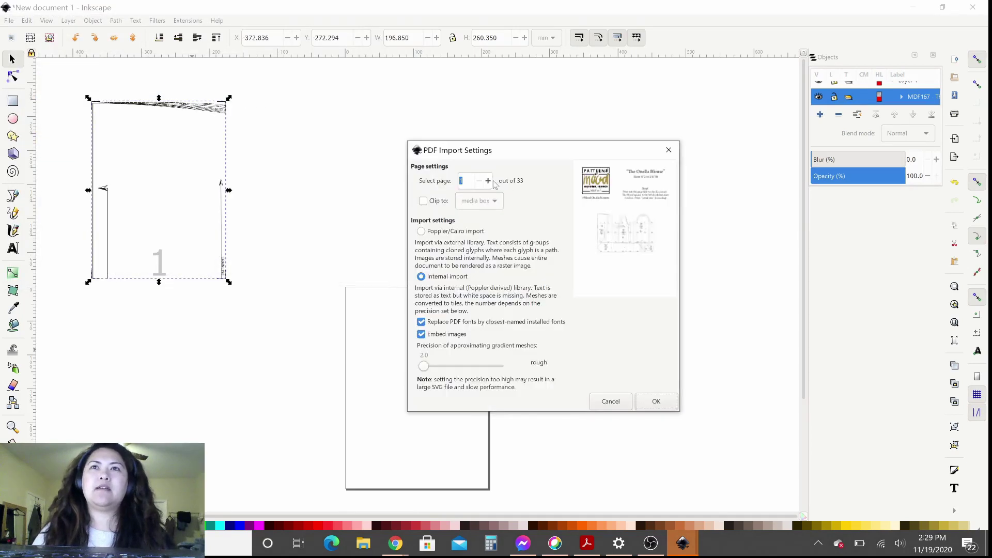
left_click(489, 181)
left_click(488, 180)
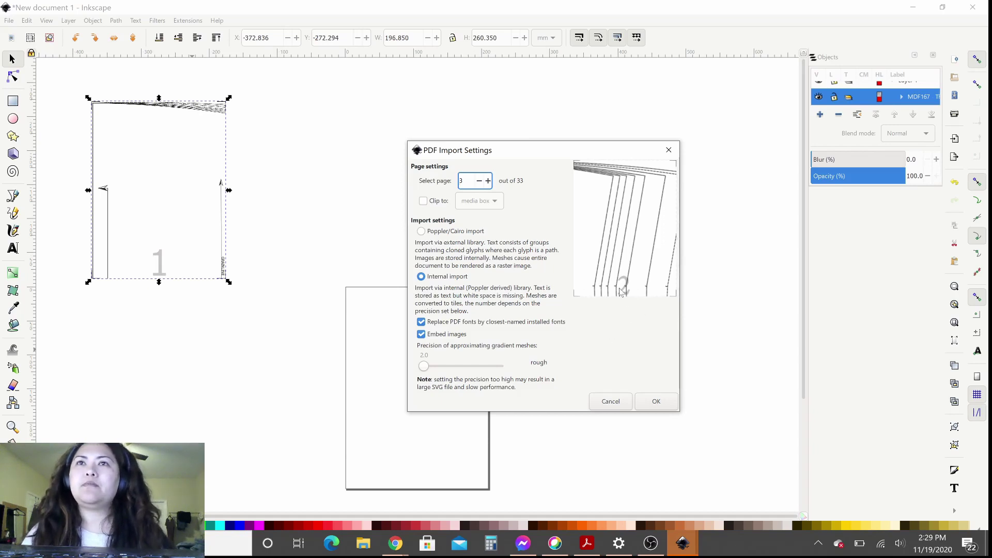
left_click(655, 404)
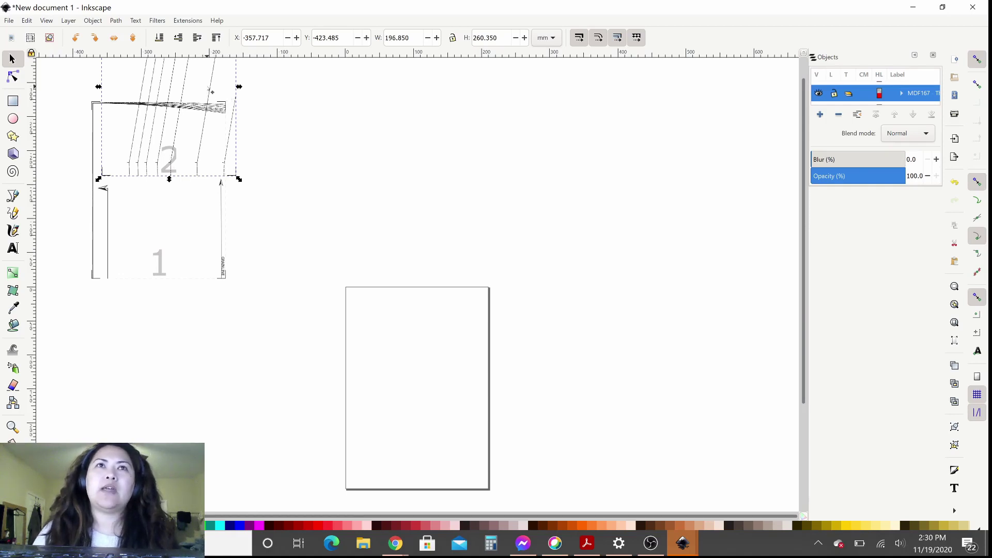
left_click_drag(211, 92, 335, 188)
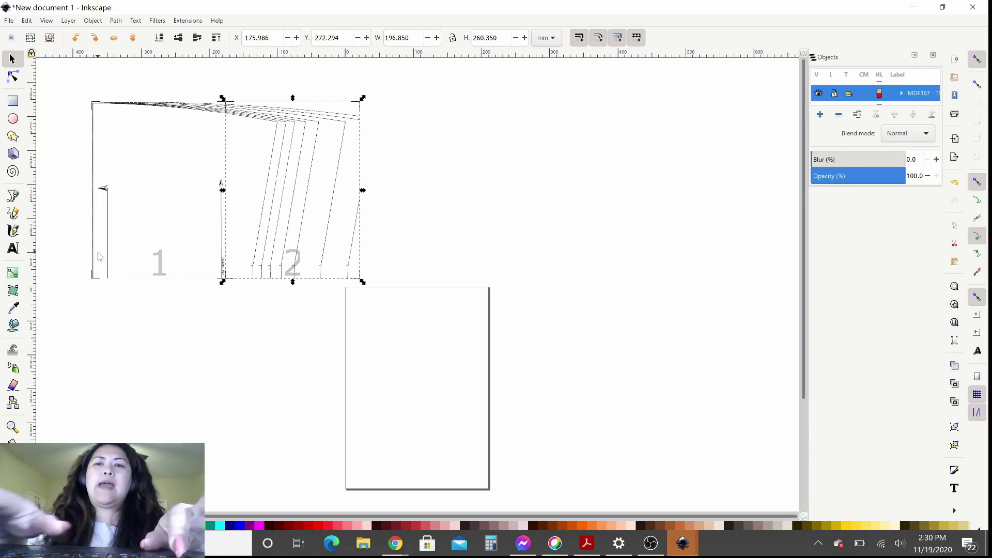
- Import page 4 of the Onella Blouse PDF as tile 3
key("ctrl+i")
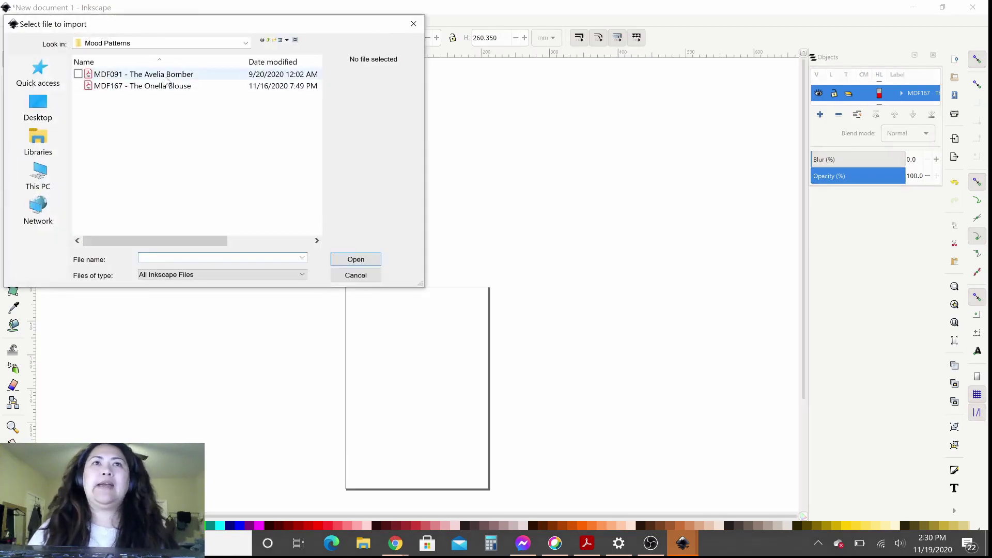
double_click(167, 85)
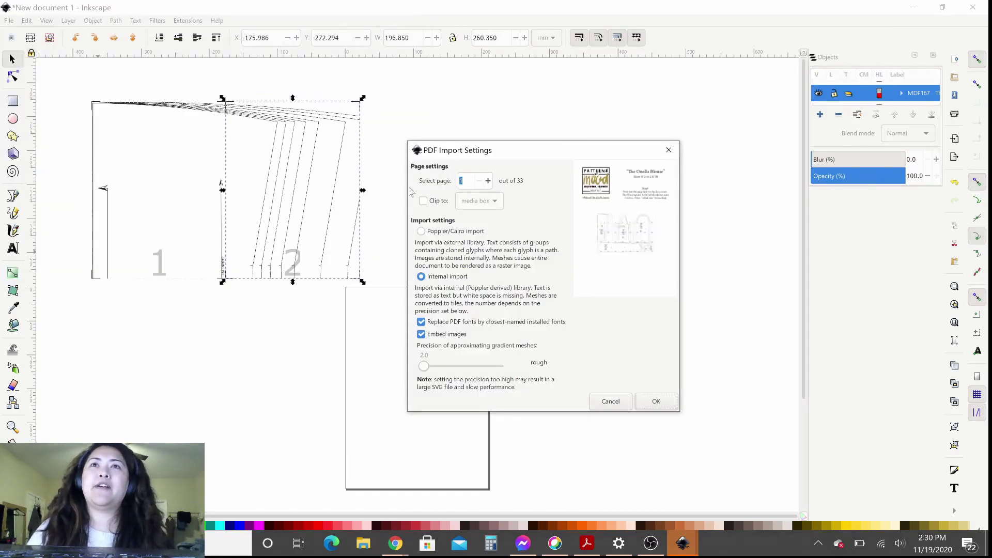
left_click(488, 180)
left_click(488, 181)
left_click(488, 180)
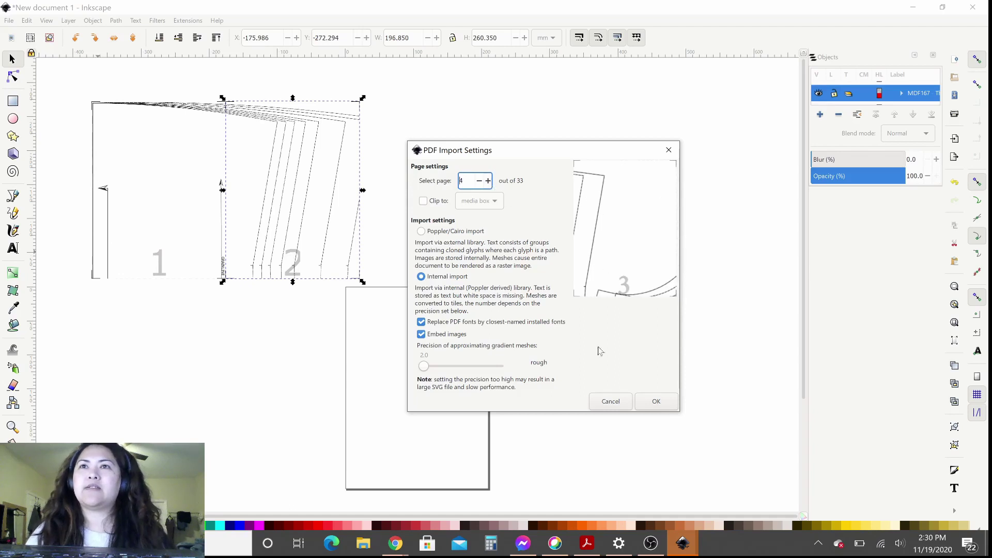
left_click(653, 403)
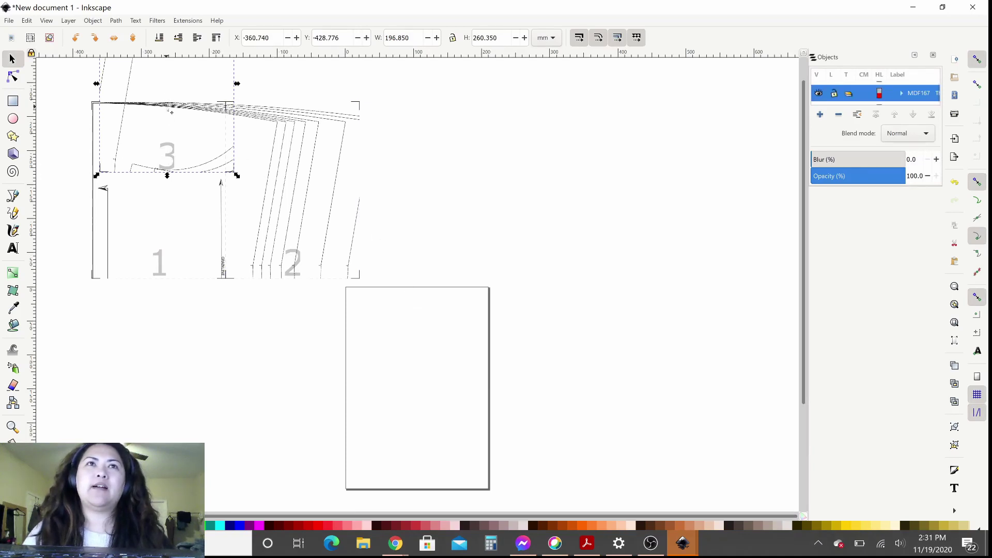
- Place tile 3 right of tile 2, undoing an accidental move of tile 1, and start the next import
left_click_drag(168, 108, 428, 160)
left_click_drag(195, 180, 237, 240)
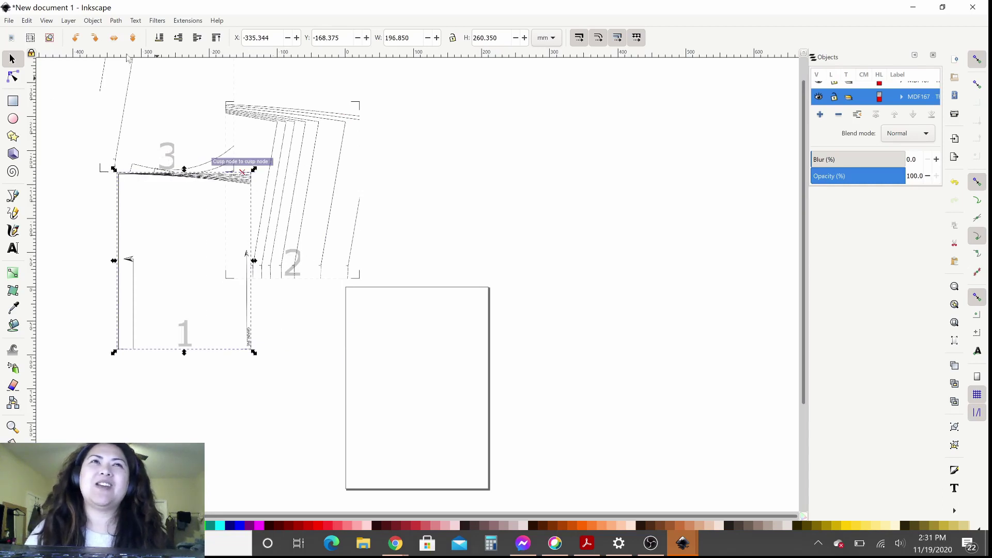
left_click(28, 21)
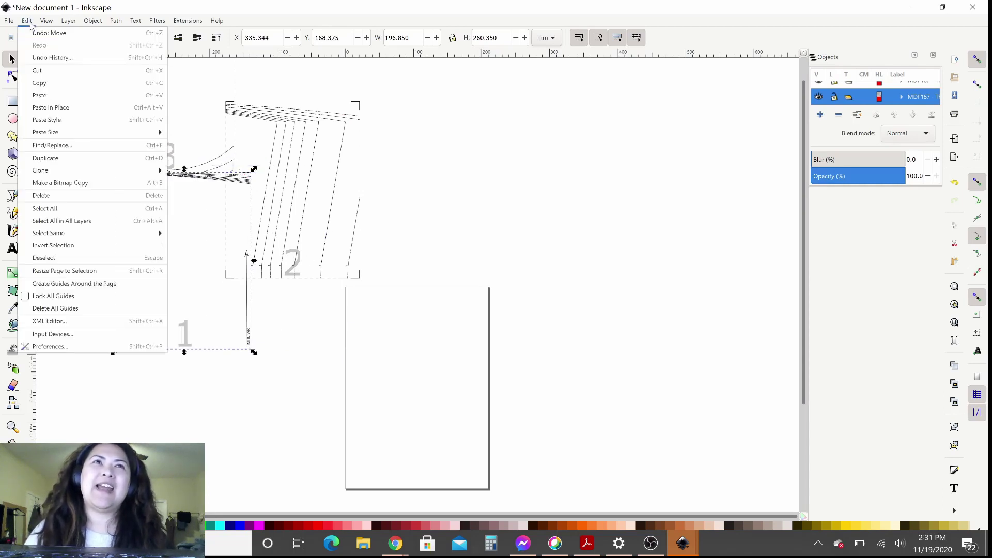
left_click(32, 34)
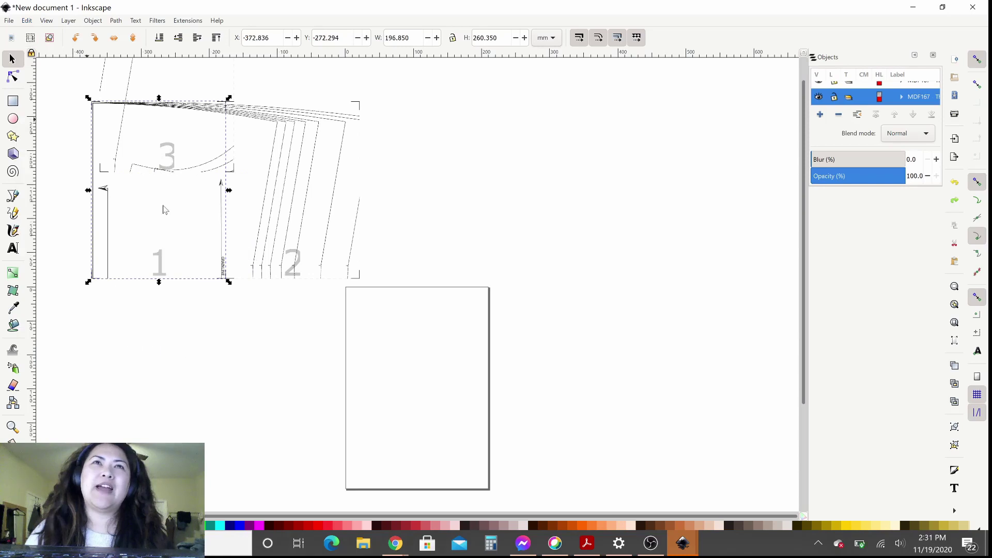
scroll(107, 194, "up", 3)
scroll(107, 194, "up", 3)
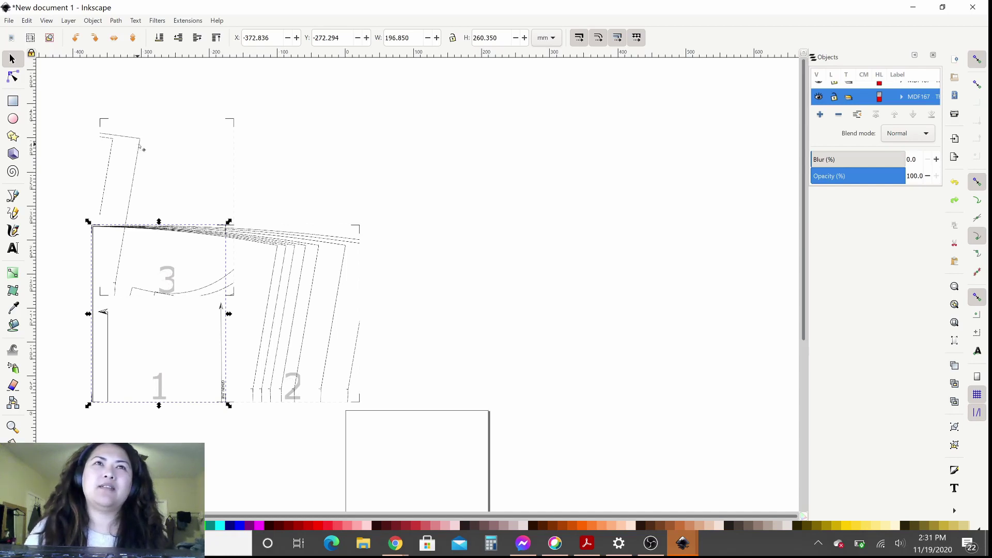
left_click_drag(165, 151, 404, 252)
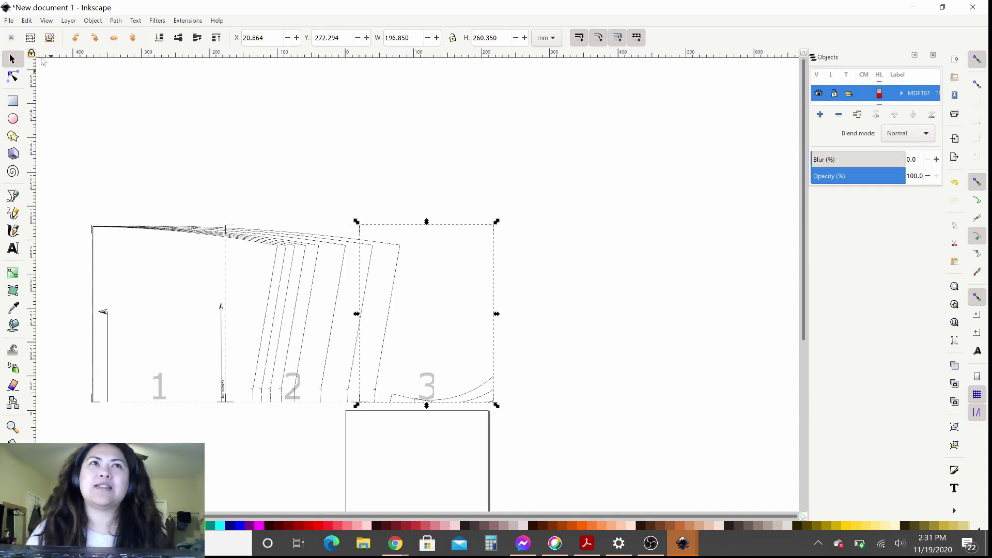
left_click_drag(337, 183, 536, 449)
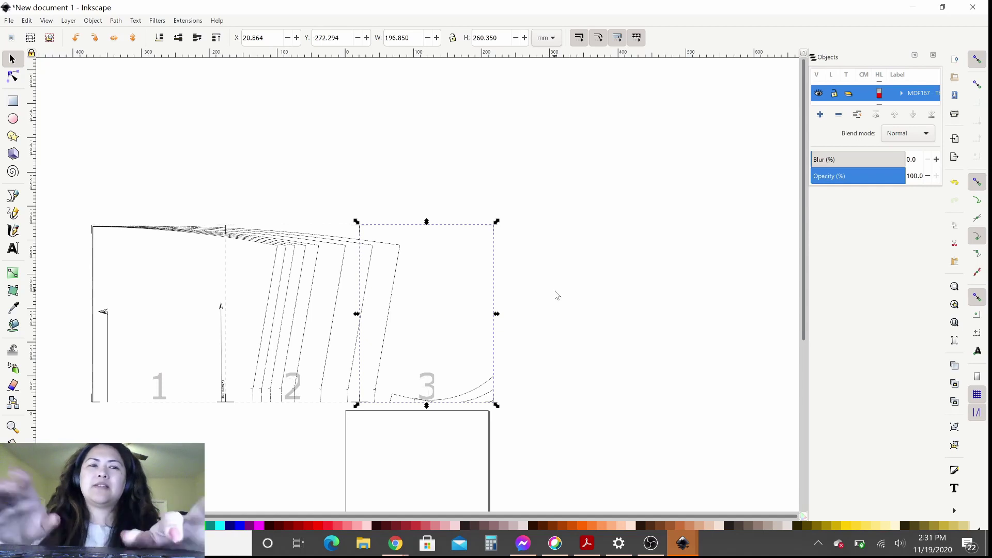
key("ctrl+i")
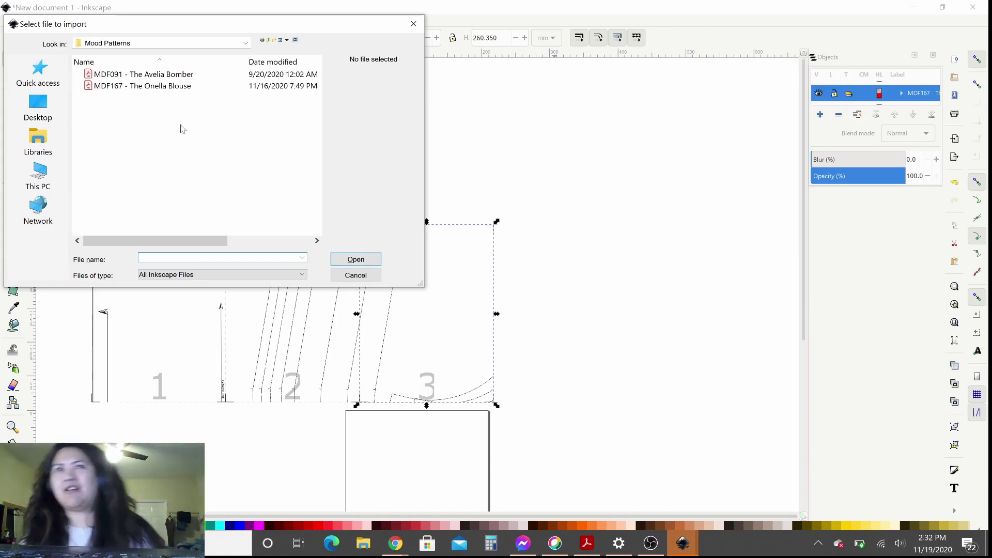
double_click(160, 87)
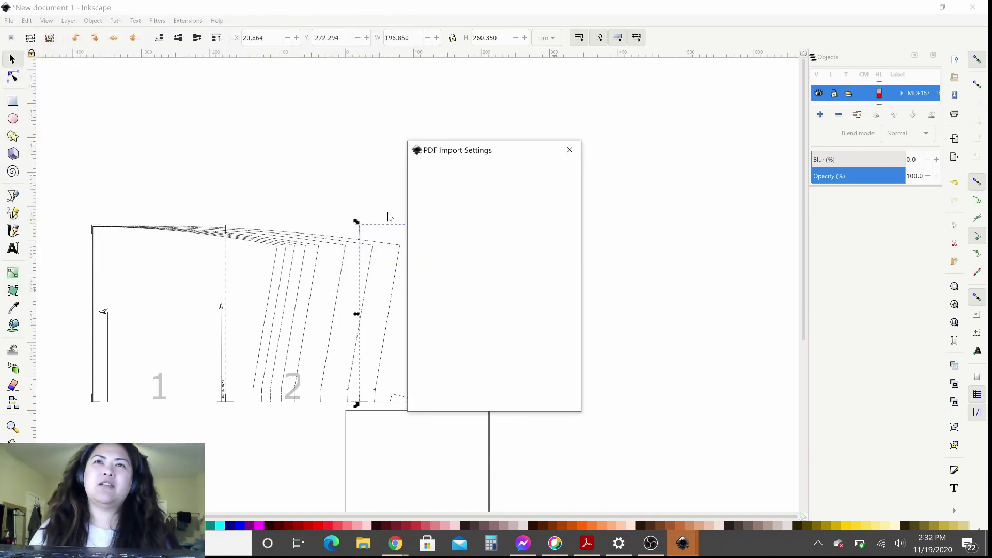
- Raise the page number, import the page, and snap it flush against page 3
left_click(488, 181)
left_click(488, 181)
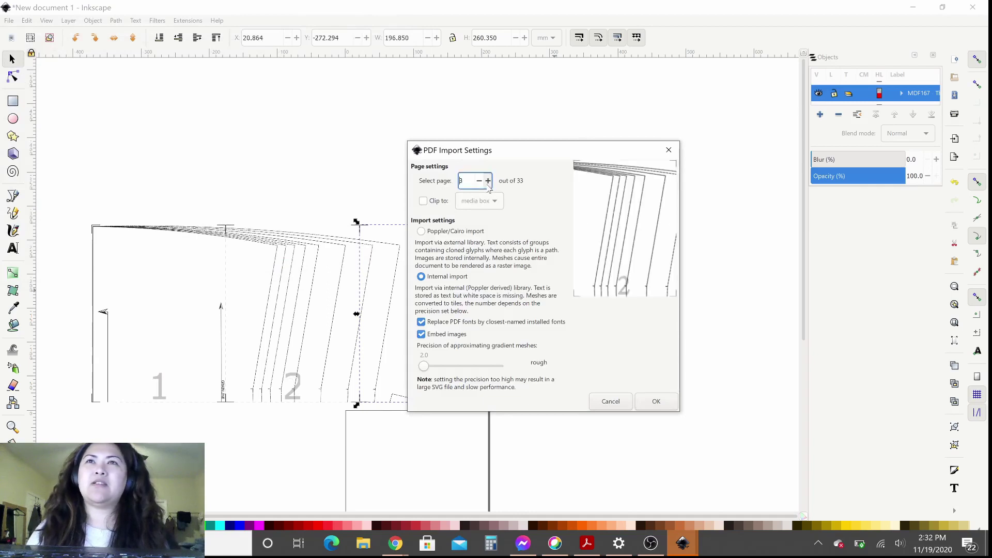
left_click(488, 181)
left_click(488, 182)
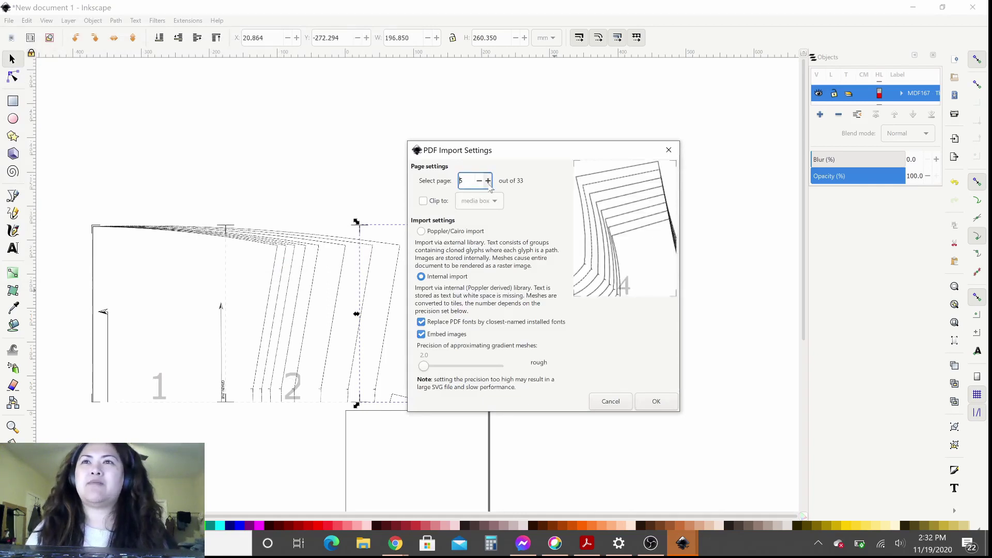
left_click(657, 404)
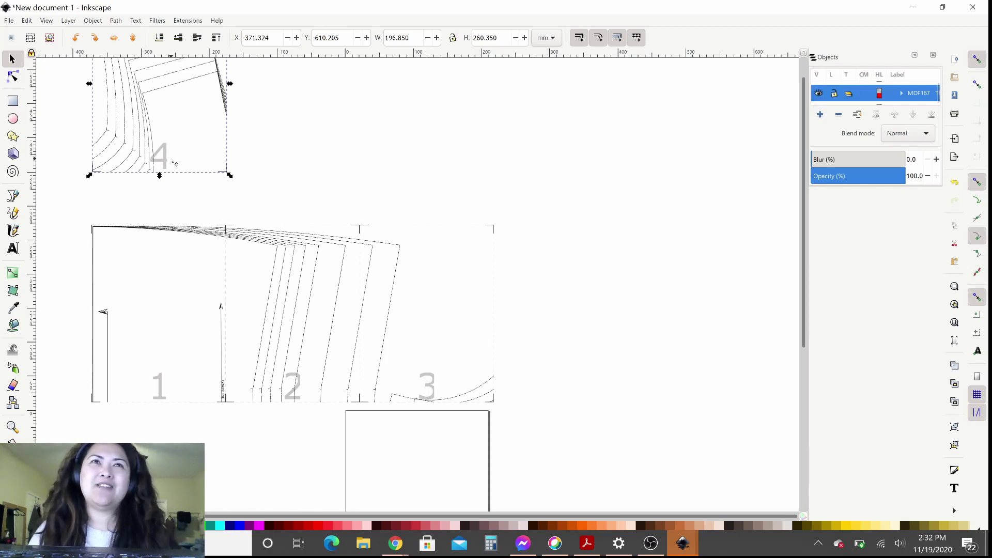
left_click_drag(327, 217, 583, 397)
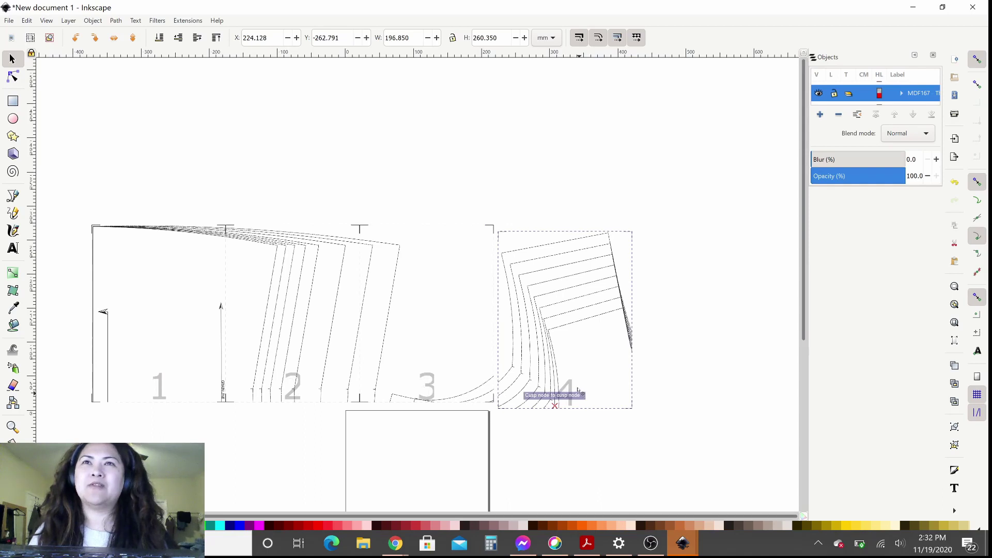
left_click_drag(578, 391, 572, 390)
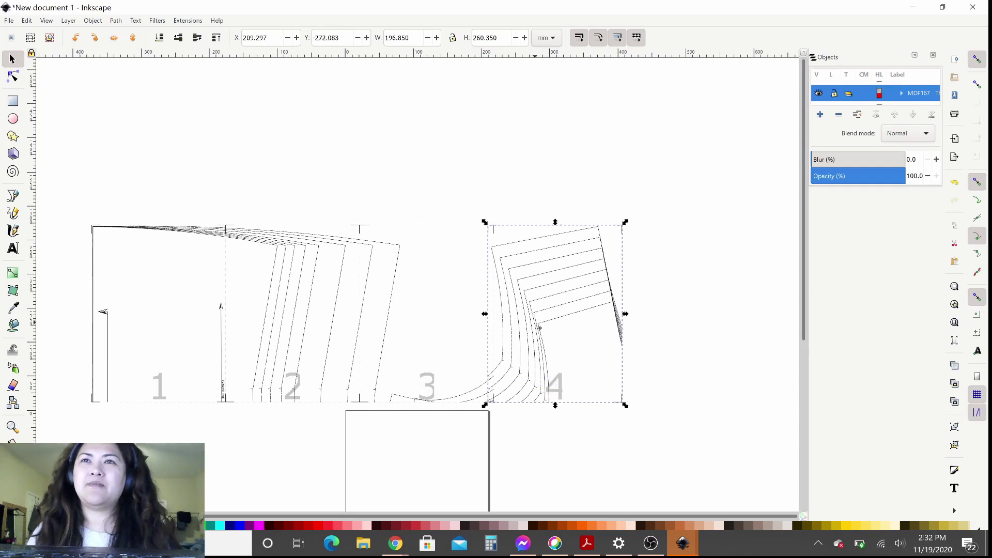
left_click_drag(541, 324, 544, 324)
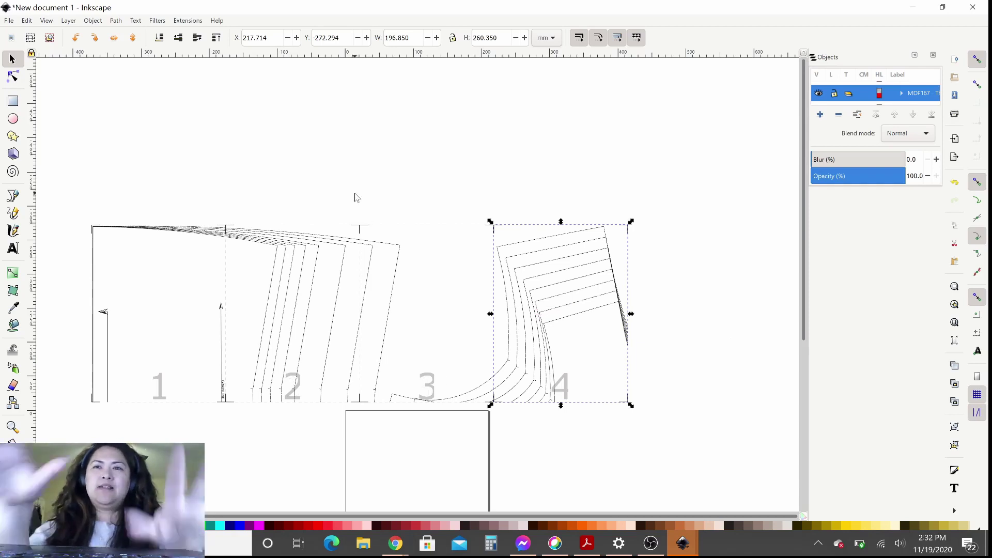
- Import the next PDF page as page 5 and drop it snapped against page 4's right edge
key("ctrl+i")
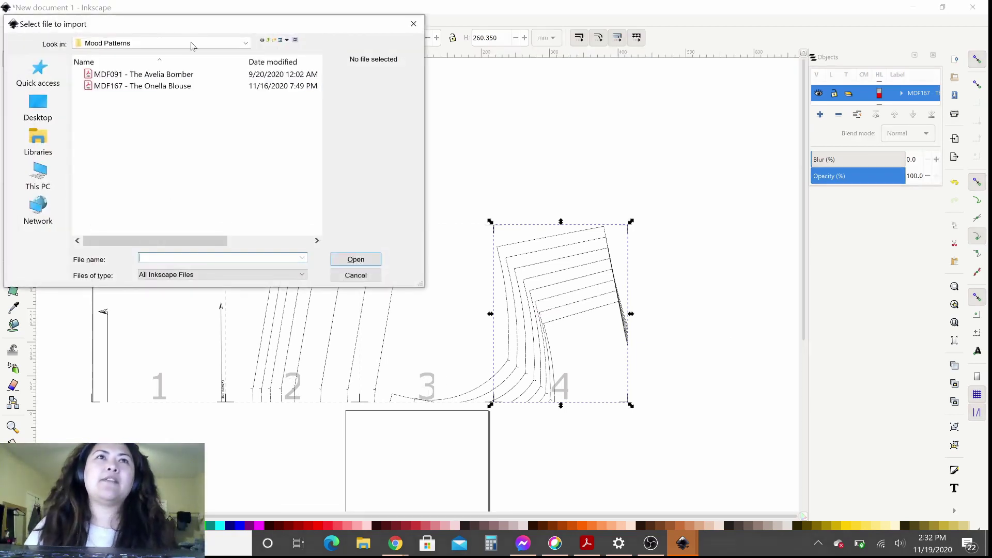
double_click(163, 85)
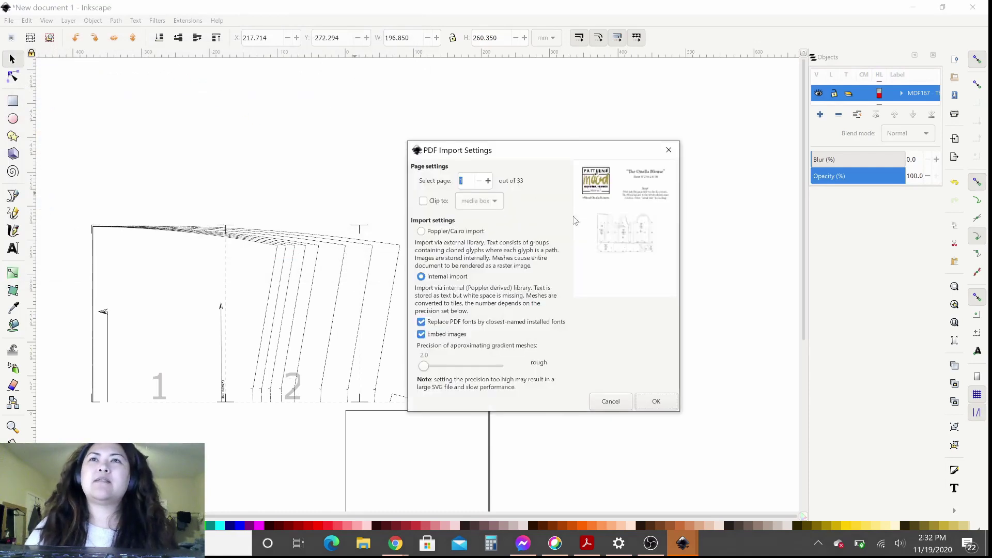
left_click(488, 181)
left_click(488, 181)
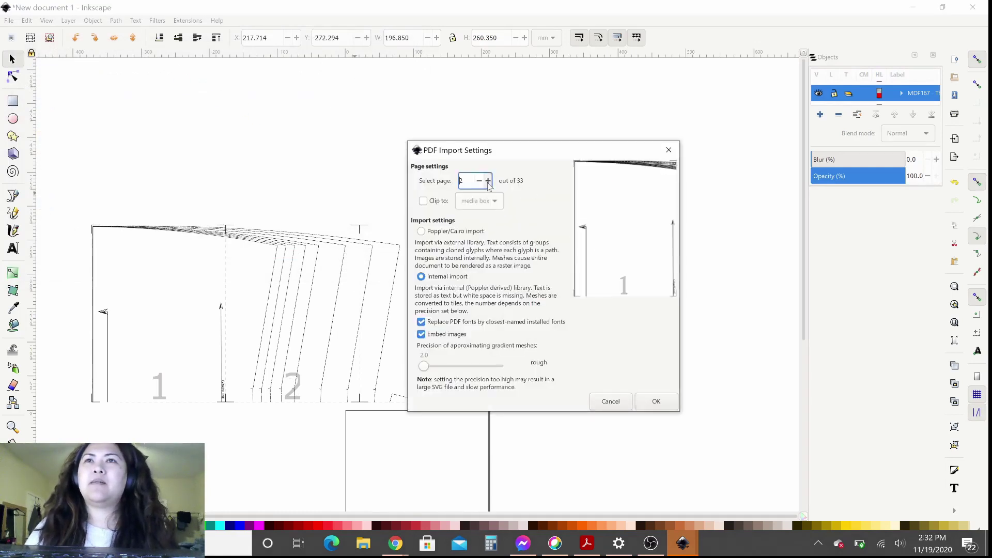
left_click(488, 181)
left_click(488, 181)
left_click(488, 181)
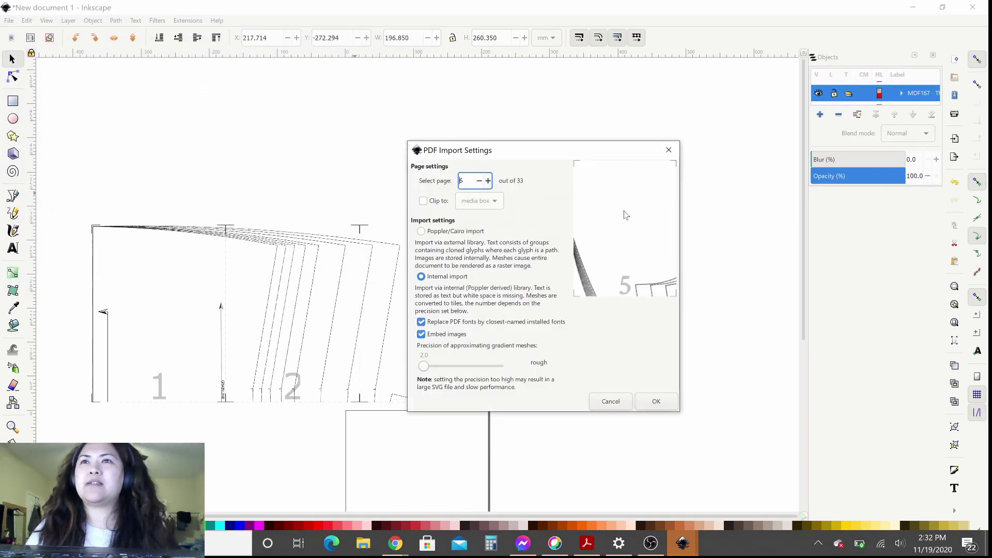
left_click(656, 406)
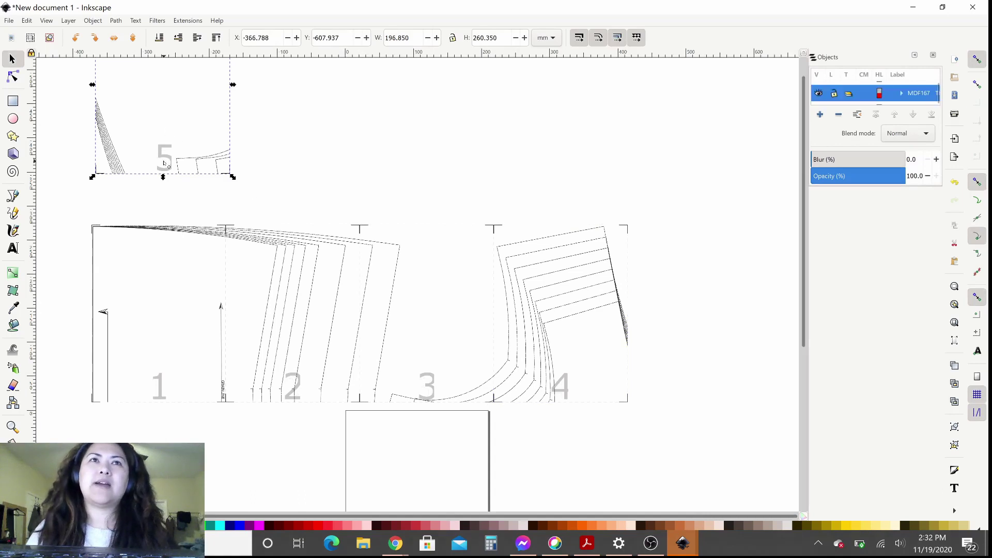
key("Escape")
left_click_drag(166, 161, 204, 175)
left_click_drag(675, 350, 696, 388)
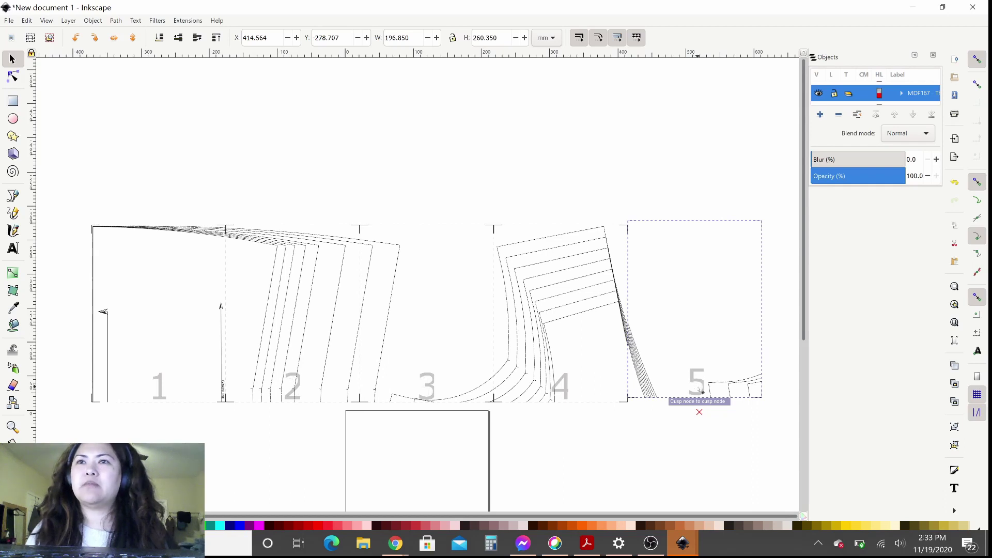
left_click_drag(701, 391, 701, 392)
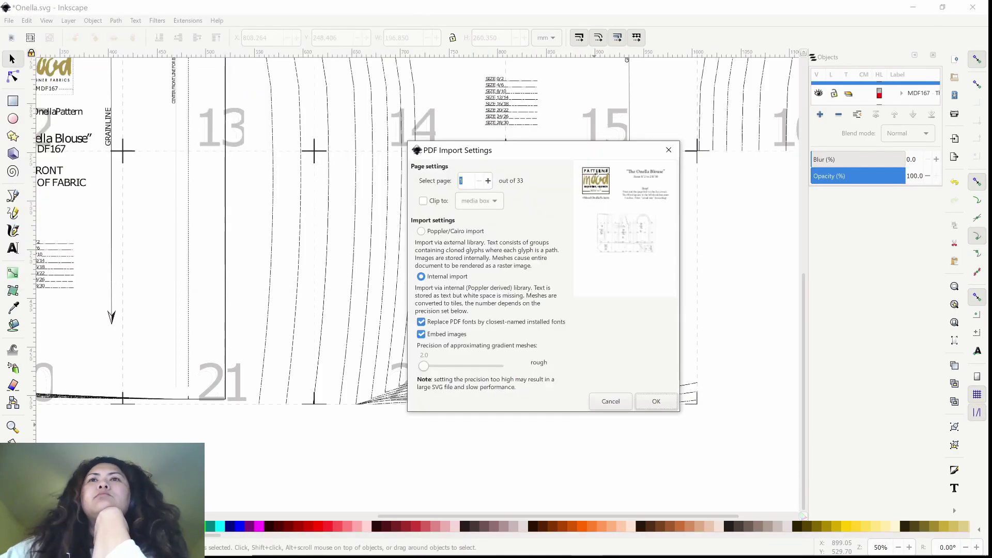
- Import PDF page 25 as page 24 and place it after page 23, toggling snapping off and on
type("25")
key("Return")
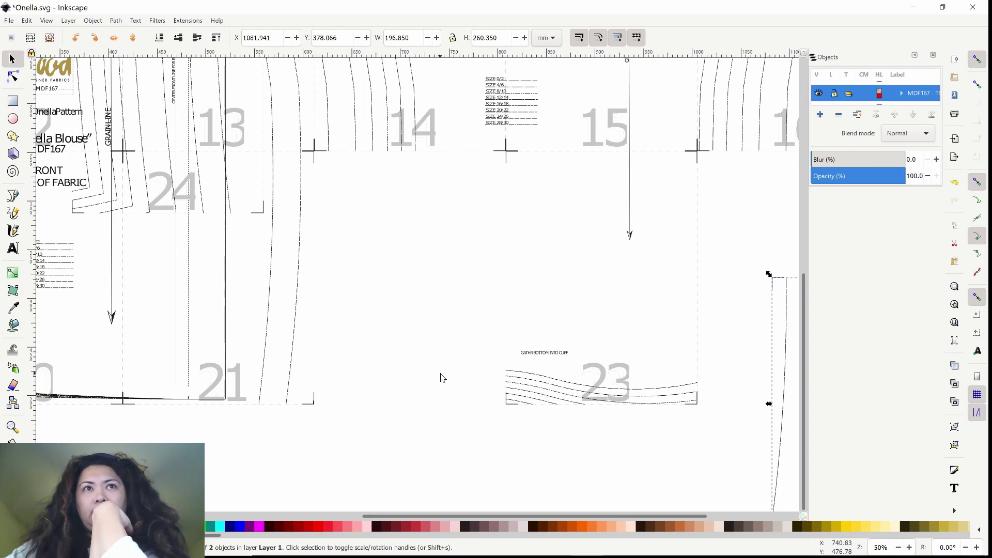
left_click_drag(778, 392, 744, 398)
scroll(588, 299, "right", 5)
left_click_drag(528, 286, 589, 274)
left_click_drag(615, 231, 672, 239)
left_click(978, 185)
key("percent")
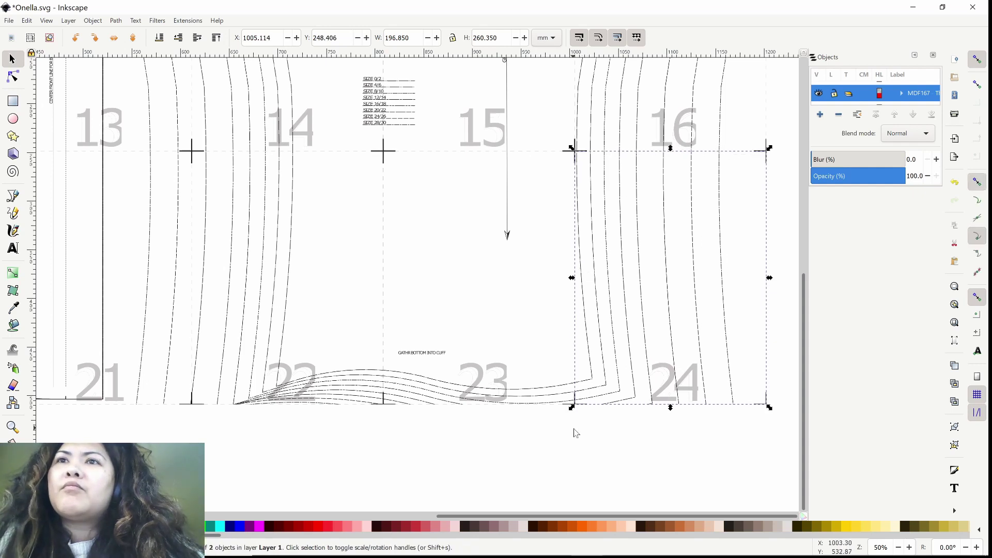
left_click(578, 433)
- Import the next page as piece 25 and align it directly under page 17
scroll(577, 433, "down", 5)
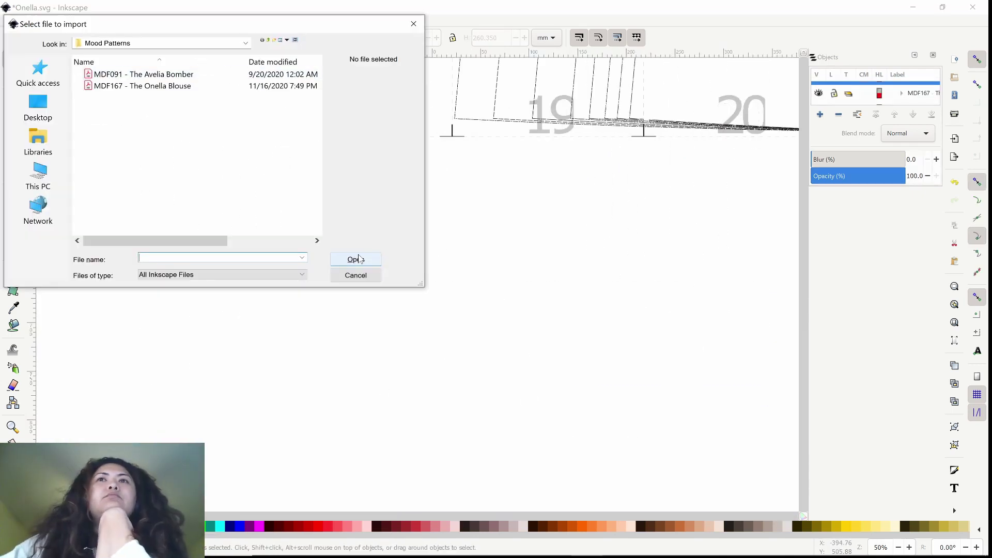
double_click(155, 85)
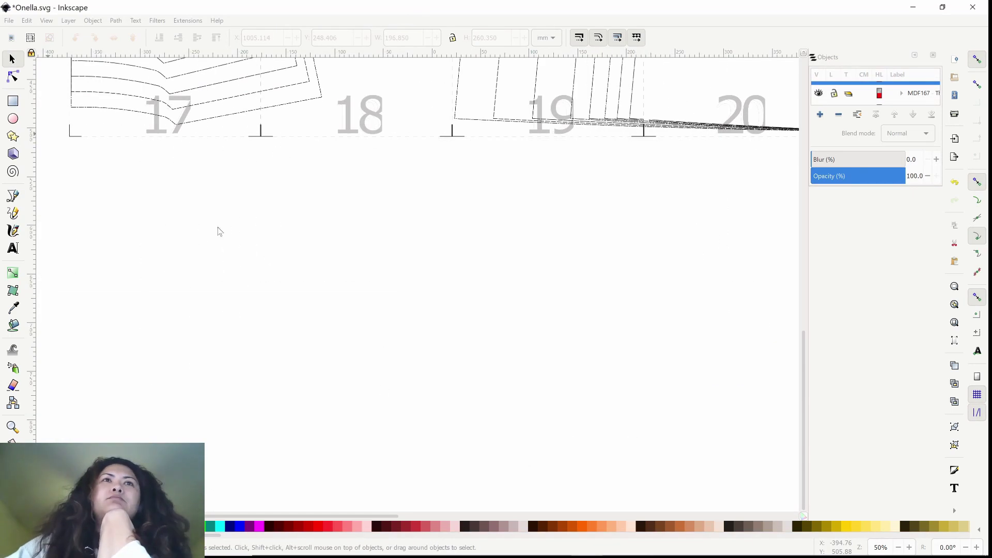
key("Return")
left_click_drag(194, 232, 175, 383)
left_click_drag(178, 212, 336, 168)
- Import piece 26 and move it into place after piece 25
key("Escape")
key("ctrl+i")
left_click(364, 264)
left_click(676, 400)
left_click_drag(345, 154, 378, 150)
key("Escape")
- Import piece 27 and fit it snugly against piece 26
key("ctrl+i")
left_click(354, 259)
left_click(656, 401)
left_click_drag(210, 194, 775, 385)
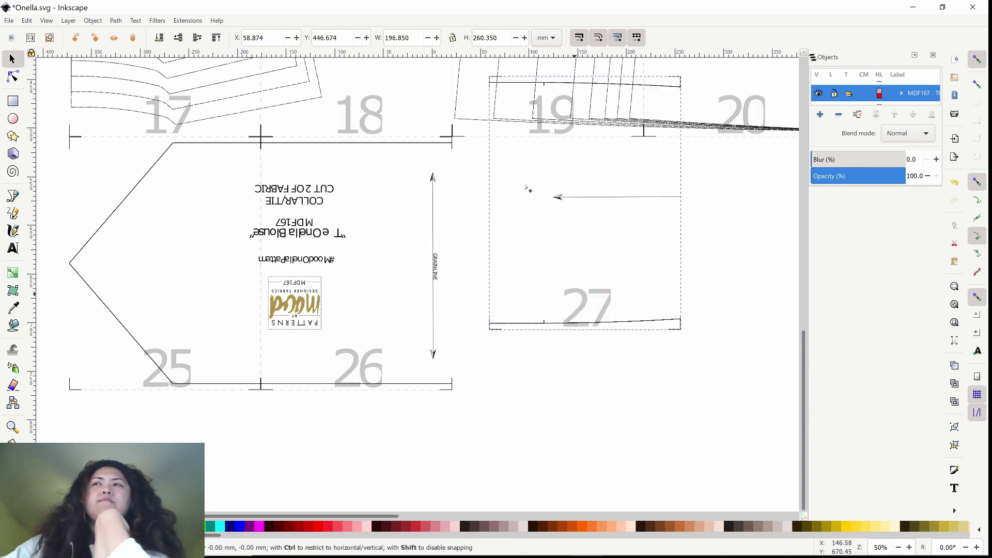
left_click_drag(587, 168, 525, 225)
left_click_drag(540, 259, 618, 253)
mouse_move(469, 151)
left_mouse_down()
mouse_move(404, 153)
mouse_move(490, 148)
mouse_move(477, 149)
left_mouse_up()
- Import piece 28 and move it to the end of the row under page 20
key("ctrl+i")
double_click(137, 84)
left_click(657, 401)
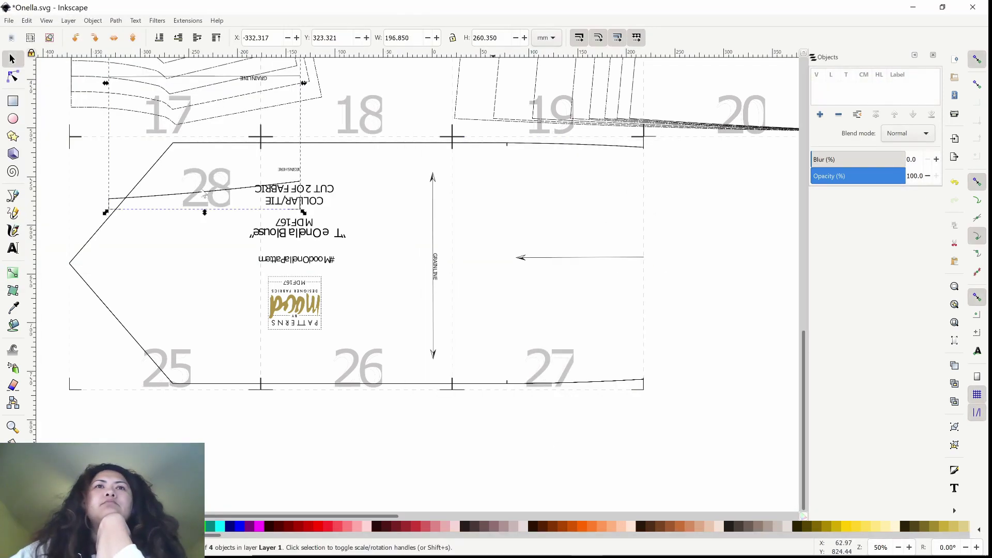
left_click_drag(217, 187, 104, 273)
left_click_drag(400, 347, 300, 270)
- Import piece 29 and align it under page 21
key("ctrl+i")
key("Return")
scroll(385, 297, "right", 5)
scroll(199, 301, "right", 5)
left_click_drag(199, 301, 191, 366)
left_click_drag(108, 277, 100, 258)
key("Escape")
- Import page 30 and place it next to piece 29 beneath page 22
left_click(459, 316)
key("ctrl+v")
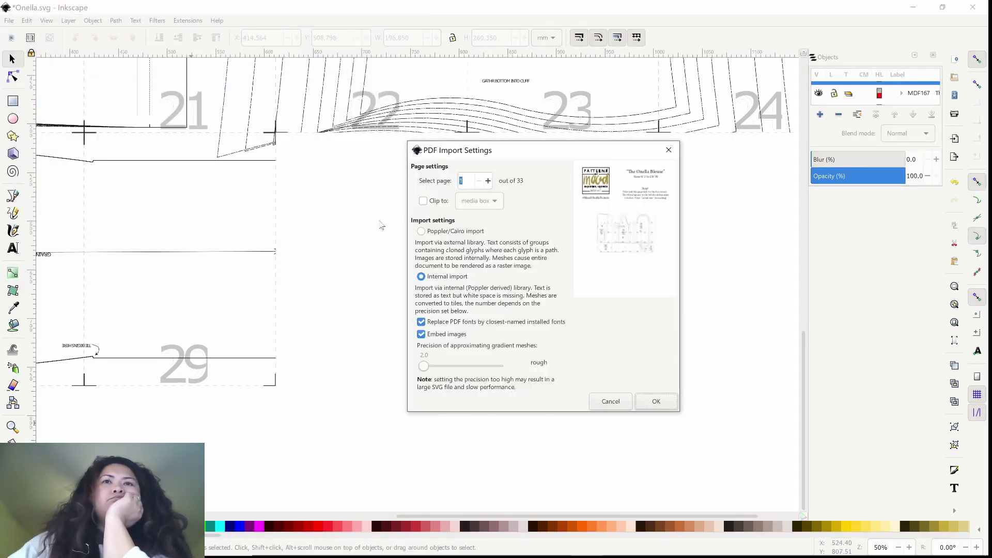
left_click(663, 394)
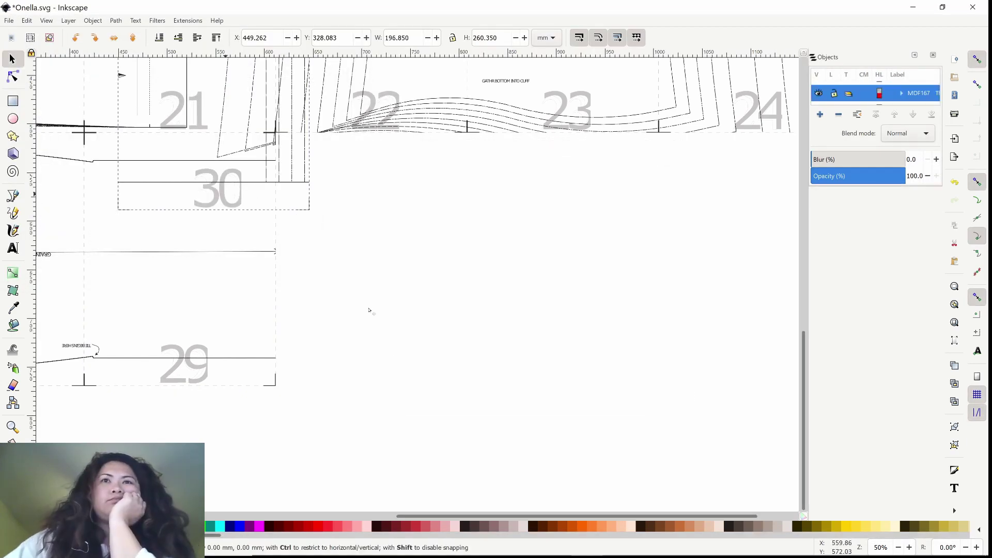
left_click_drag(211, 197, 336, 286)
left_click_drag(315, 361, 312, 357)
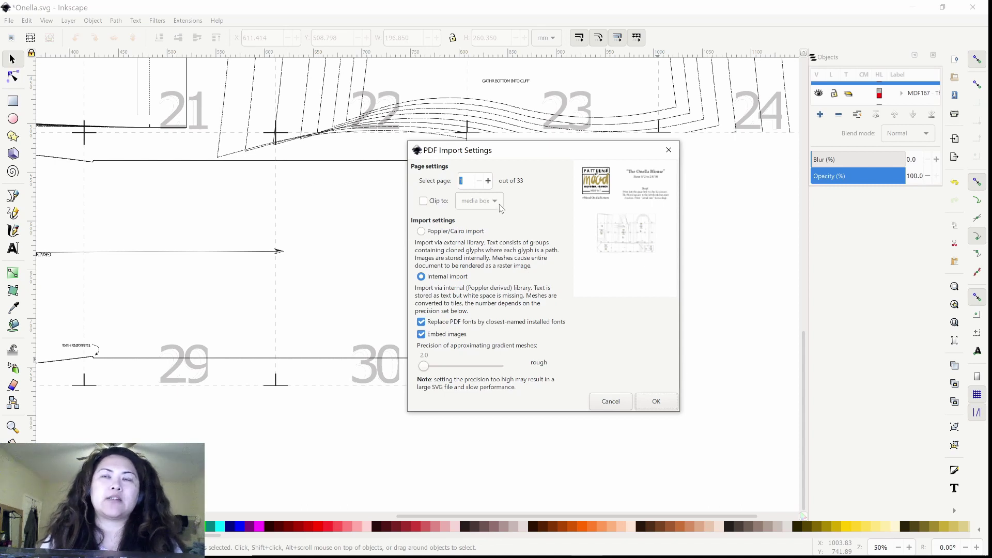
- Move the import dialog aside, enter page 32, and import it as tile 31
left_click_drag(532, 152, 320, 155)
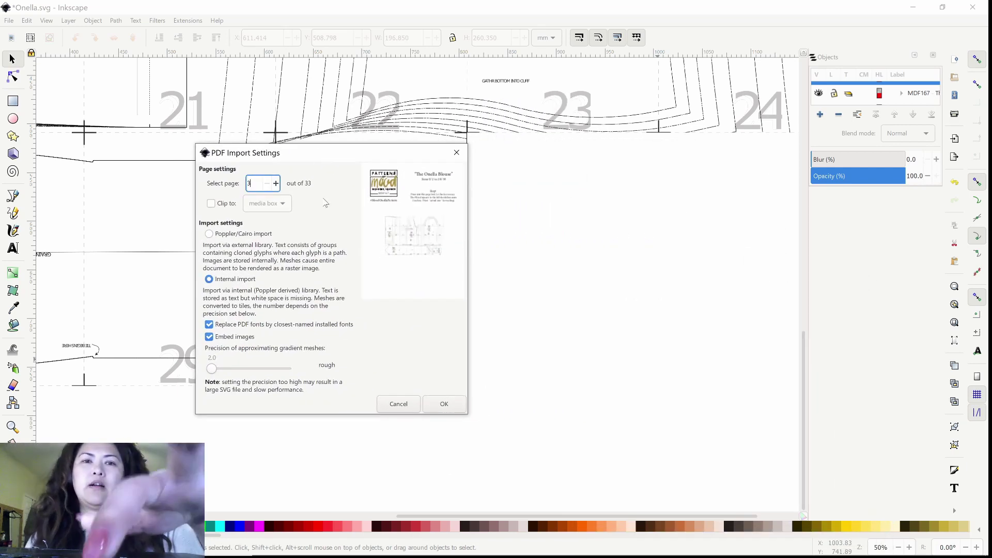
type("32")
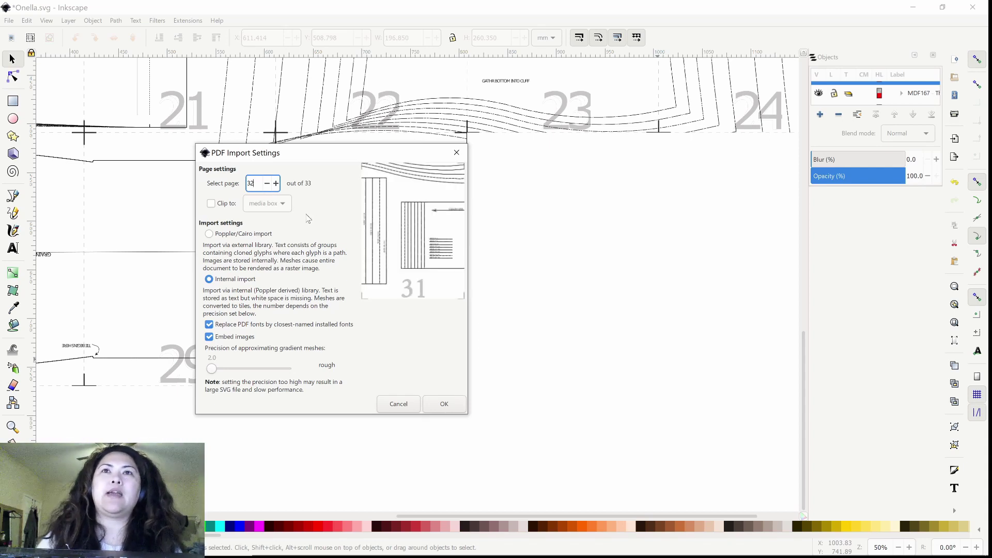
left_click(445, 405)
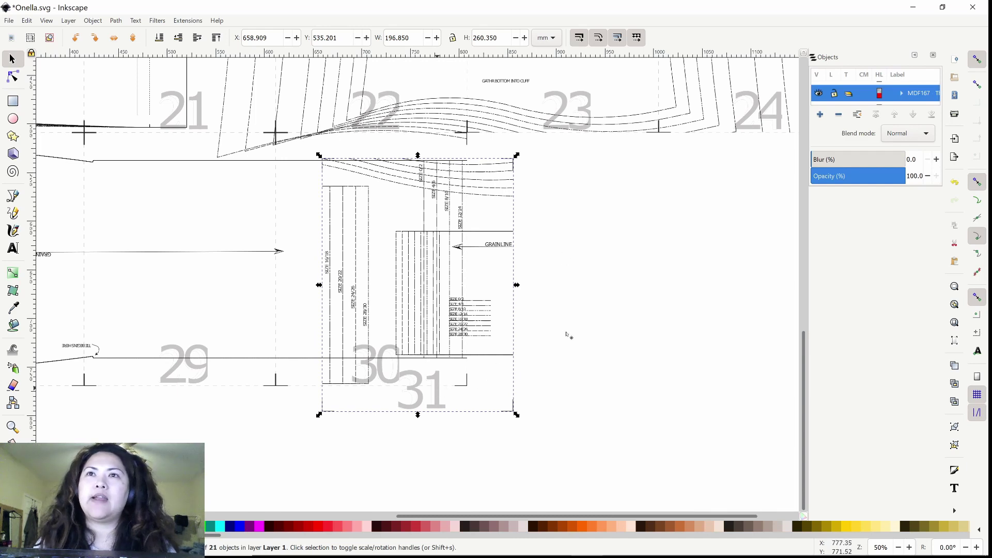
- Snap tile 31 beside tile 30, directly beneath tile 23
left_click_drag(573, 335, 588, 338)
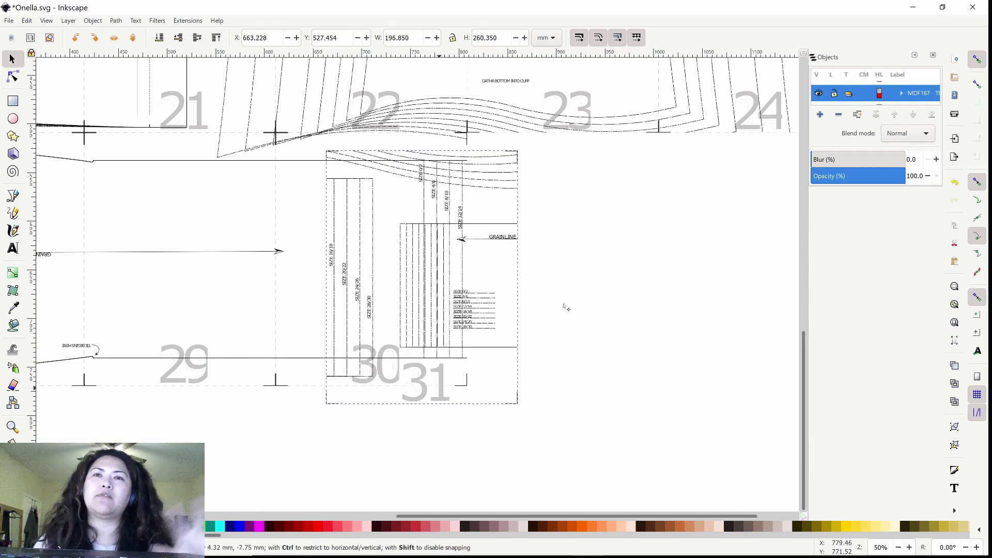
left_click_drag(565, 307, 681, 252)
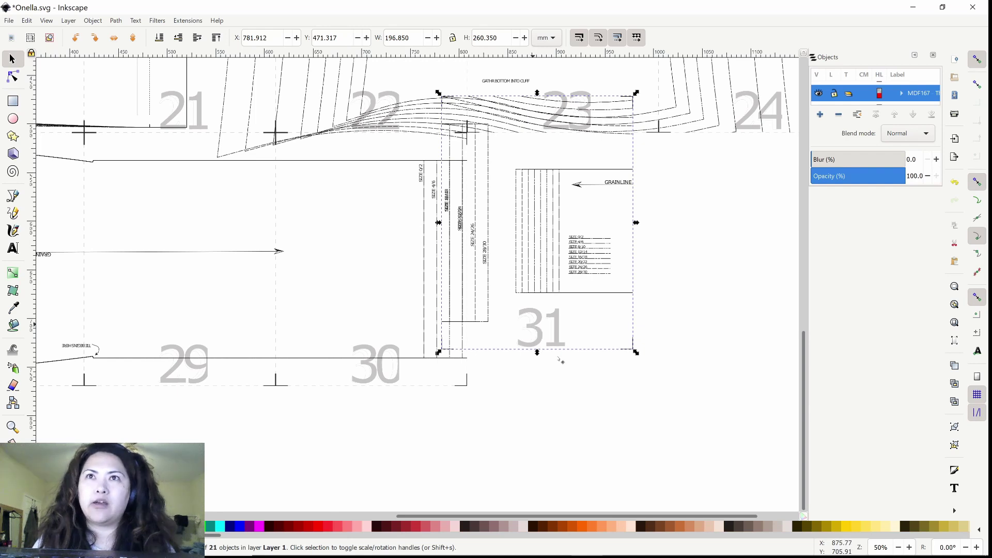
left_click_drag(549, 355, 547, 356)
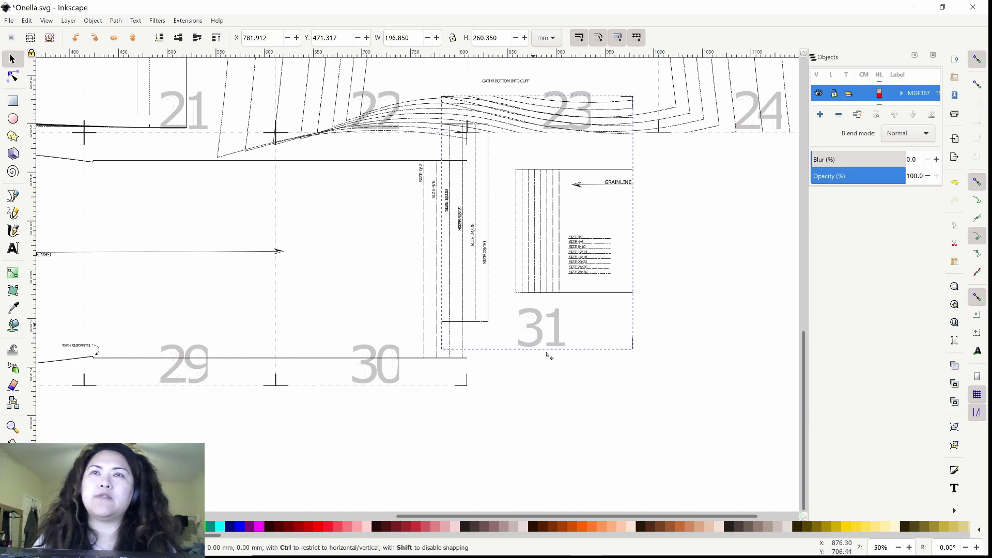
left_click_drag(548, 355, 550, 356)
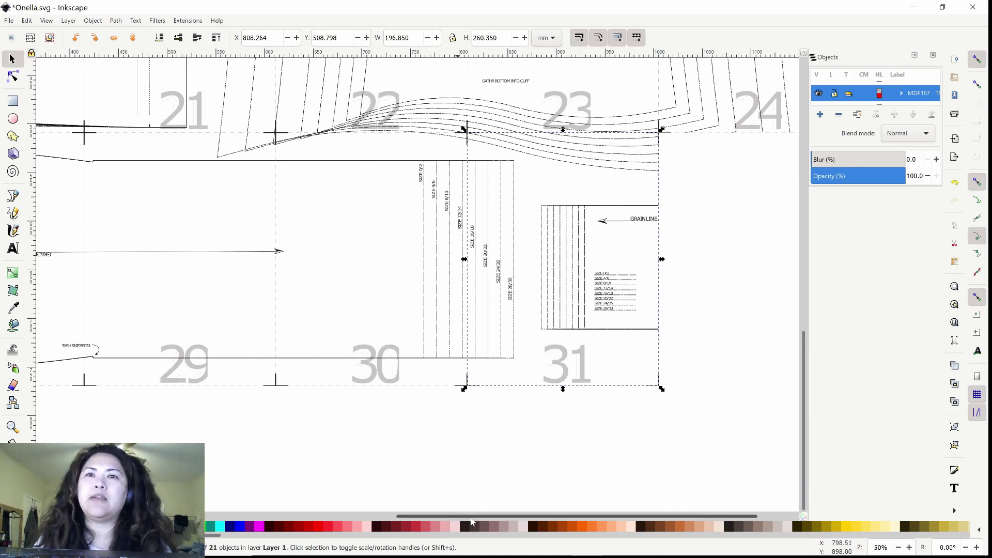
left_click_drag(472, 519, 535, 531)
left_click_drag(595, 529, 595, 528)
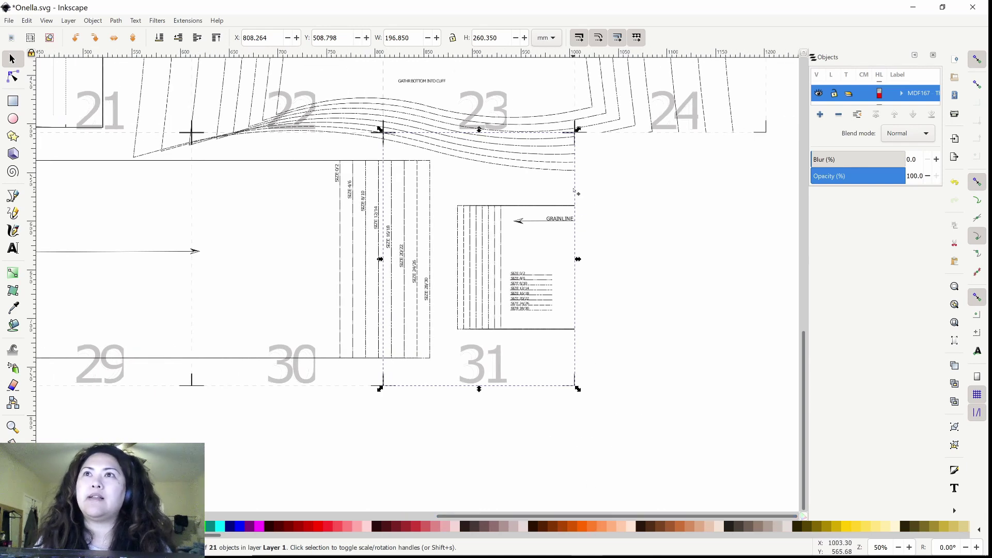
- Import page 33 of the Onella Blouse PDF, bringing in sleeve cuff tile 32
left_click(669, 274)
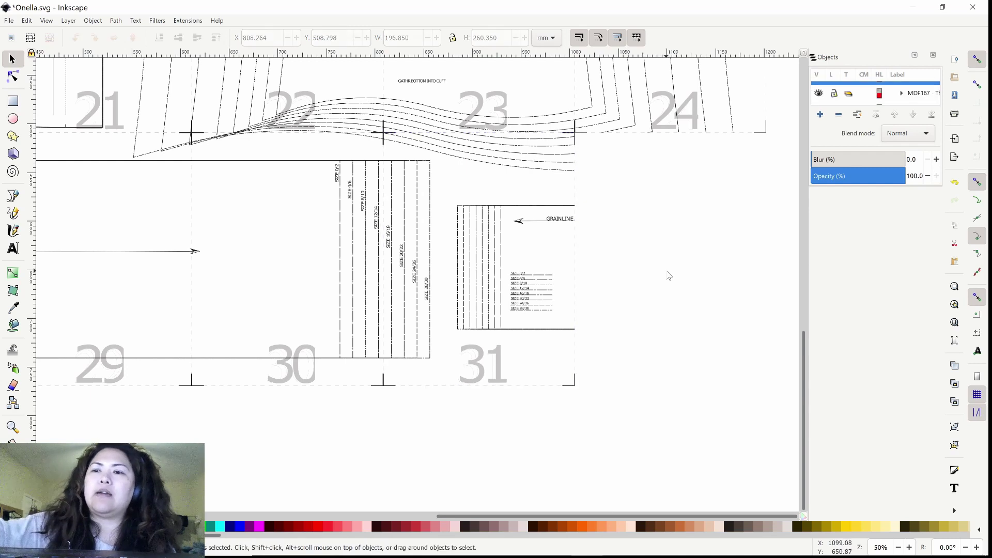
key("ctrl+i")
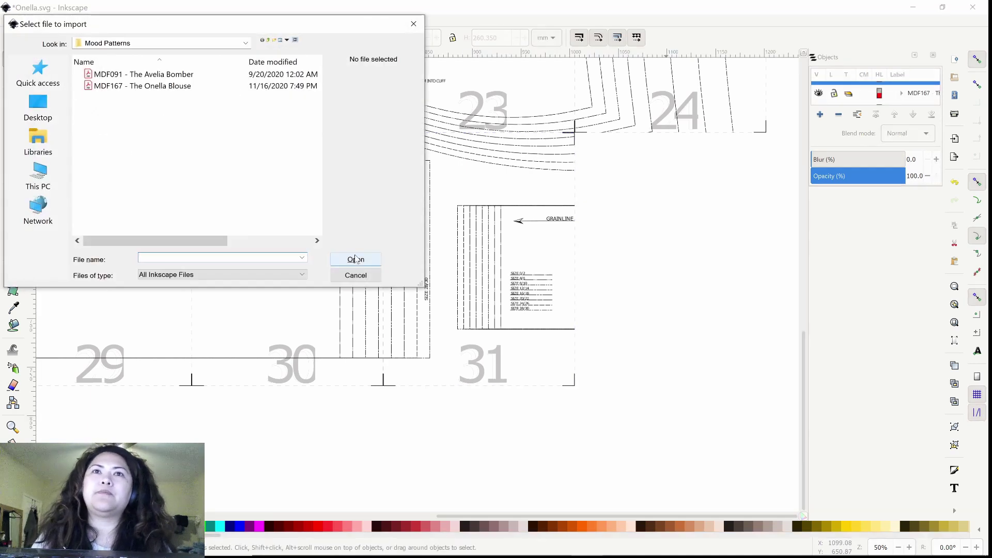
double_click(206, 85)
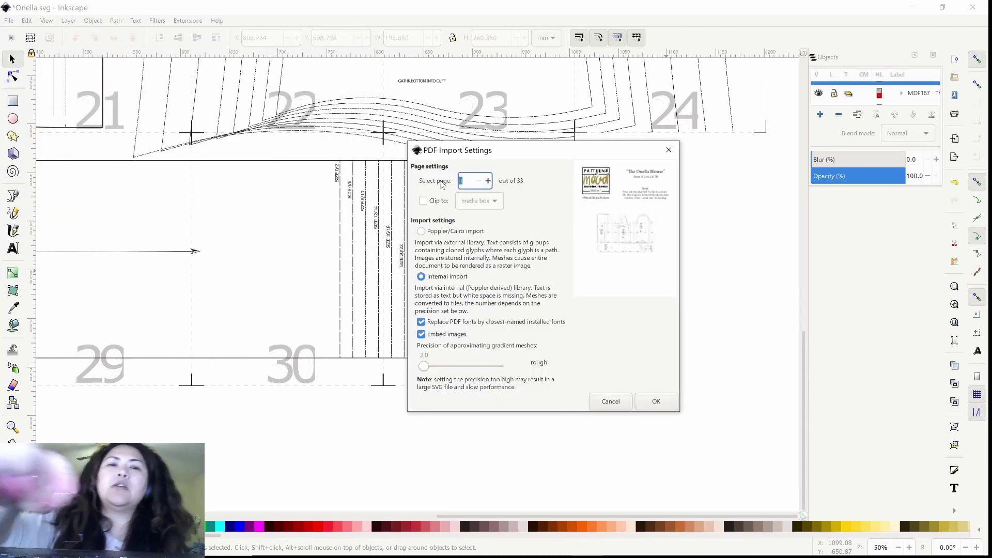
type("33")
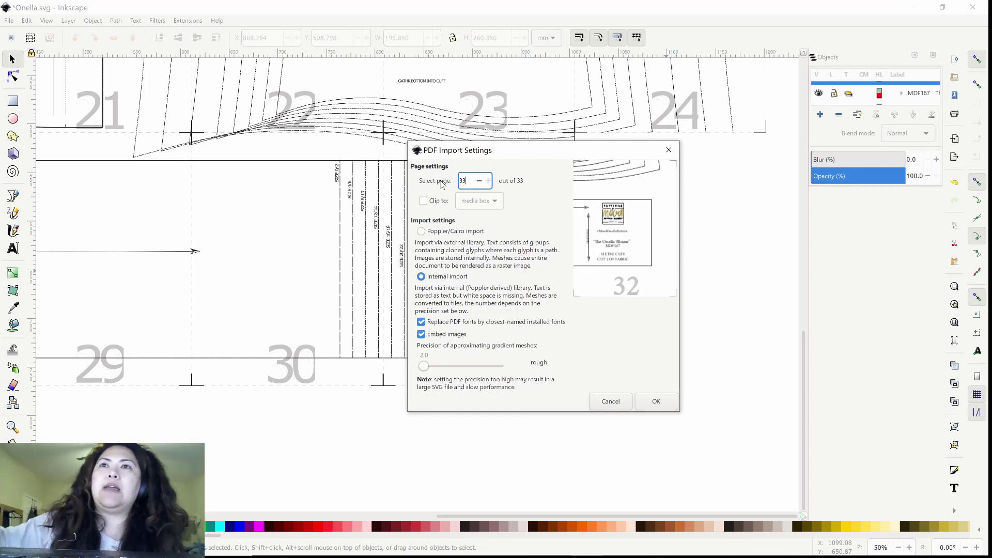
left_click(671, 404)
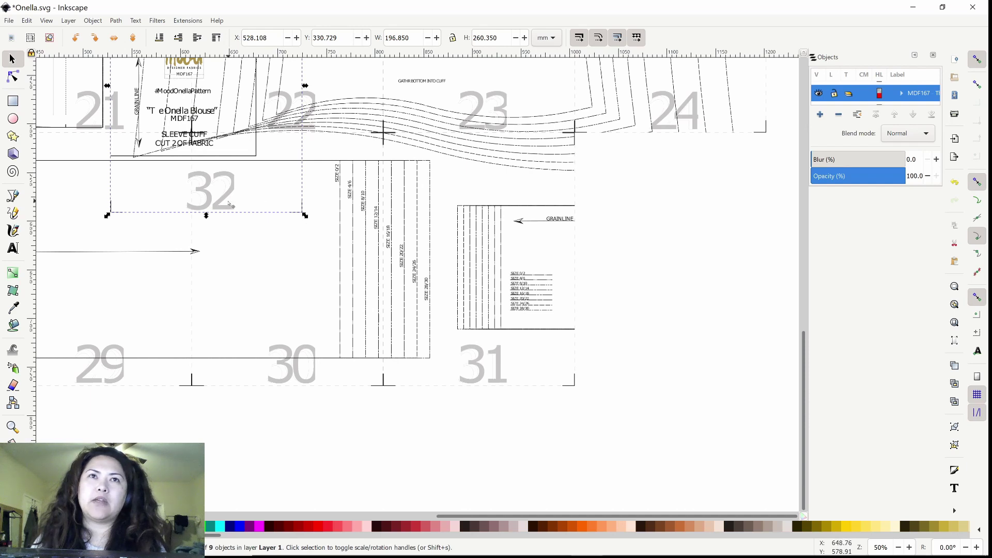
- Line tile 32 up right of tile 31 and beneath tile 24, then deselect it
left_click_drag(230, 206, 237, 207)
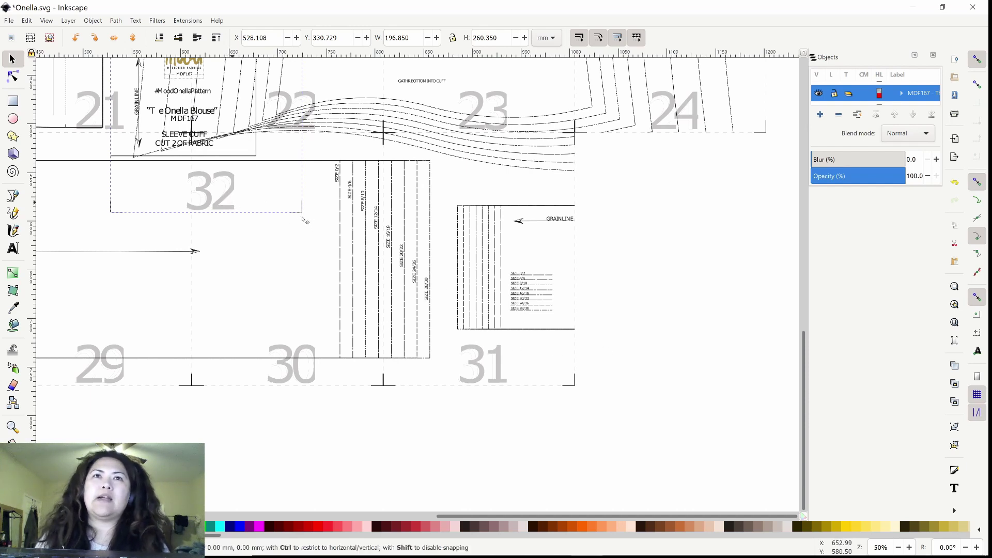
left_click_drag(301, 221, 312, 226)
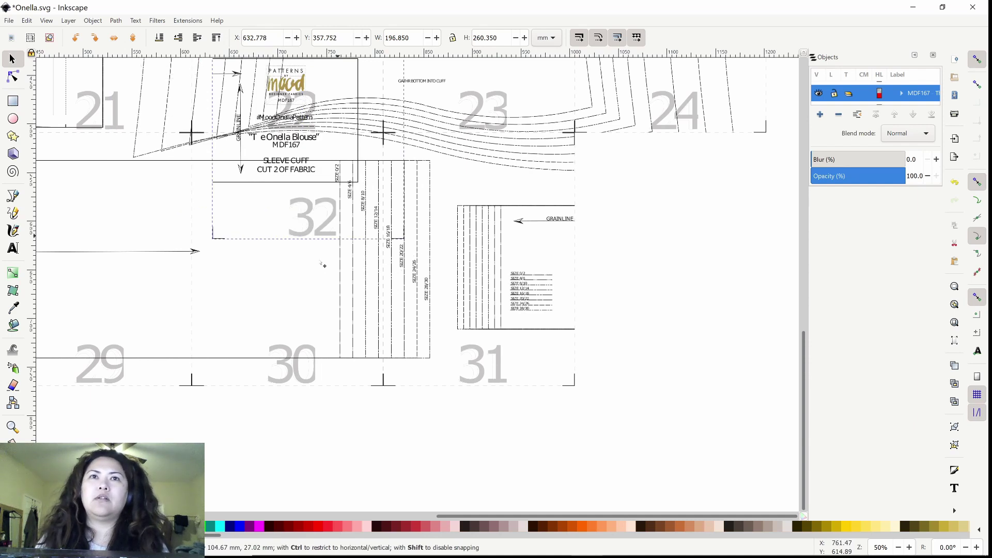
left_click_drag(322, 265, 612, 390)
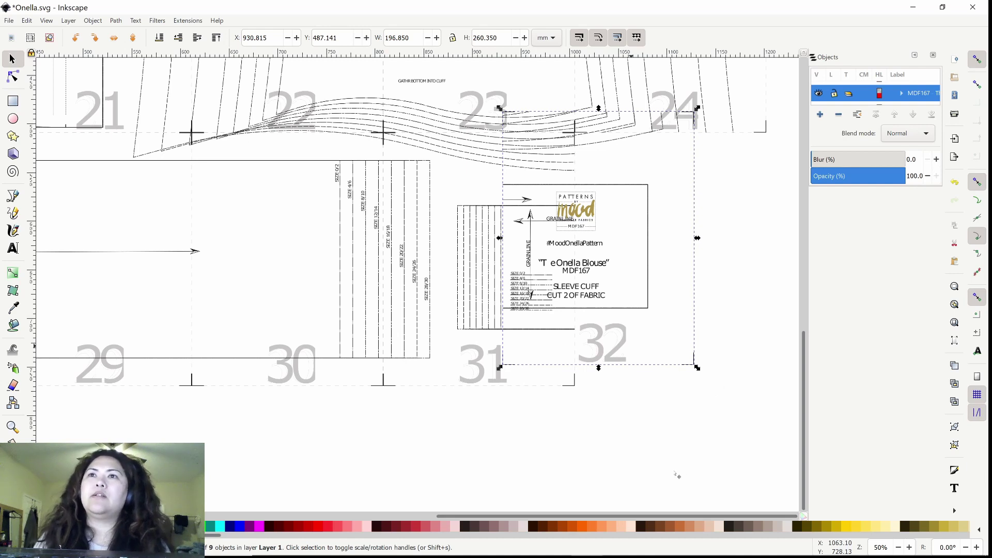
left_click_drag(669, 470, 651, 465)
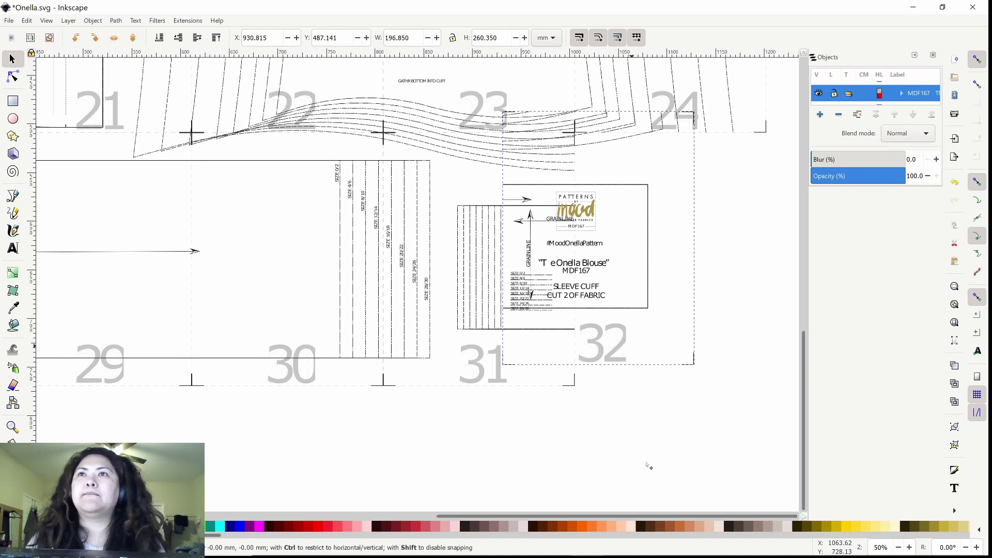
left_click_drag(649, 467, 734, 501)
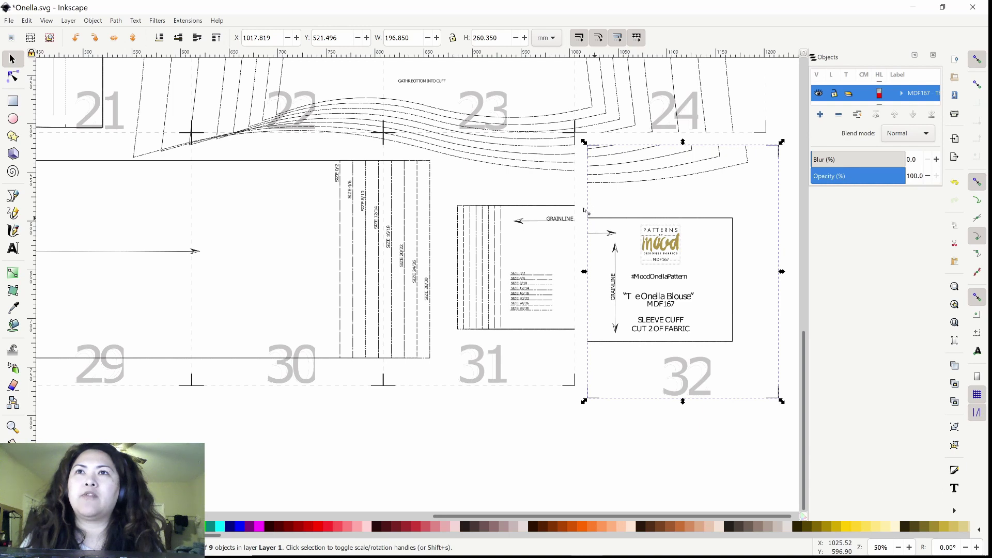
left_click_drag(617, 219, 617, 220)
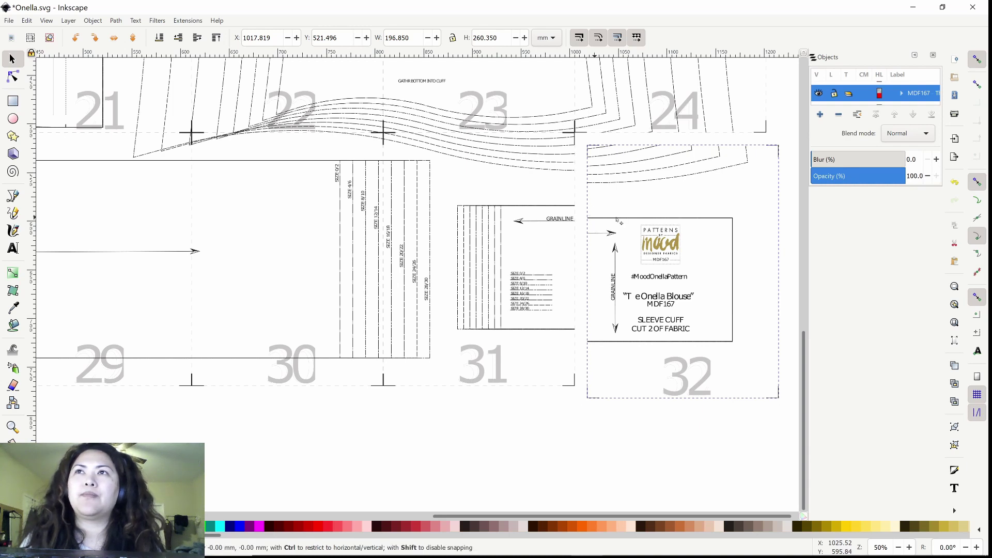
left_click_drag(617, 219, 605, 207)
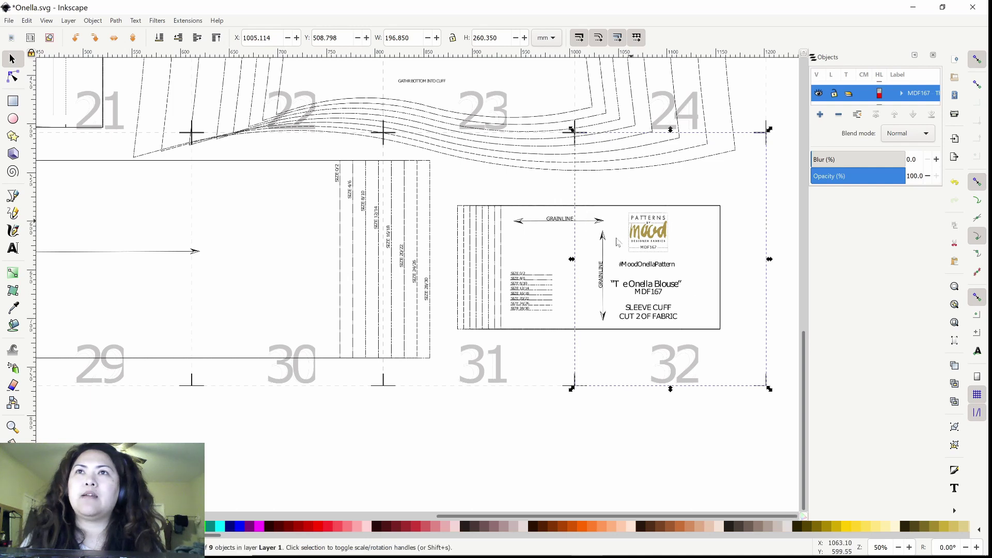
left_click(632, 467)
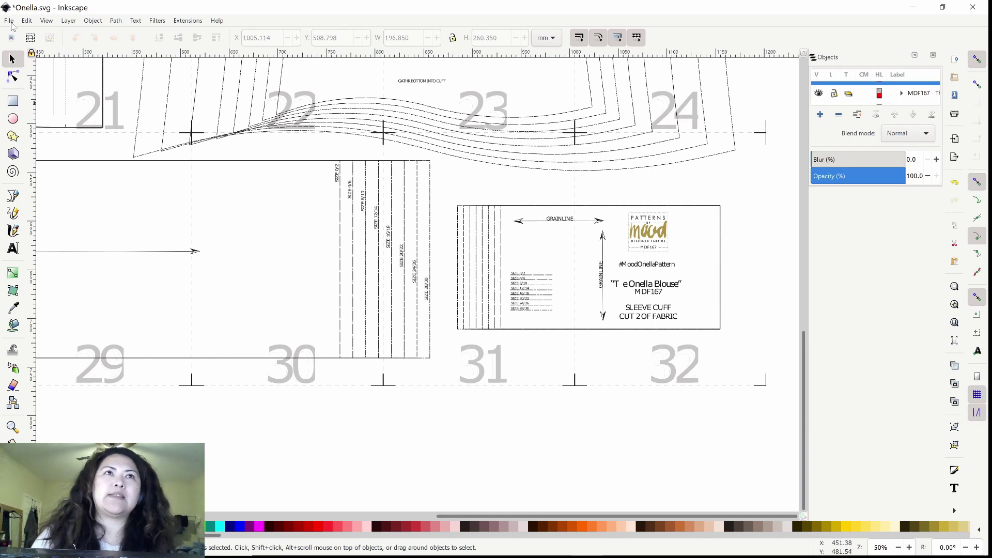
- Save the tiled pattern document as Onella.svg from the File menu
left_click(11, 24)
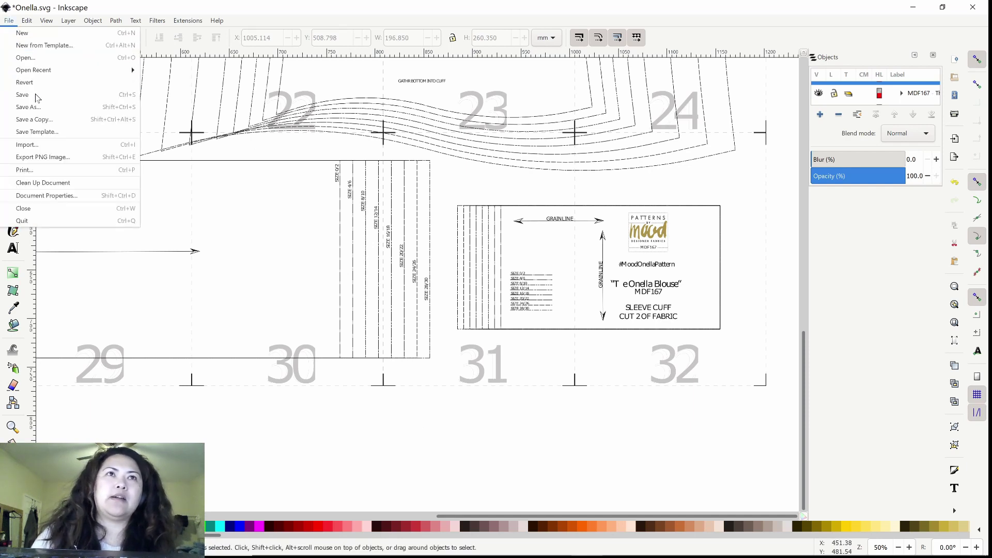
left_click(36, 95)
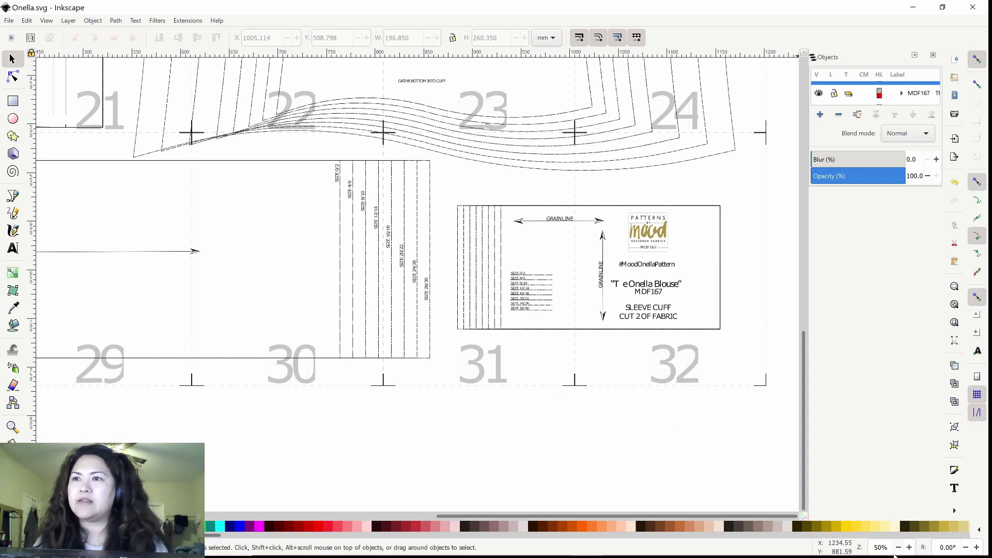
- Set the zoom to 260.35, then zoom out to about 20% showing all 32 tiles
double_click(879, 548)
type("260.35")
key("Return")
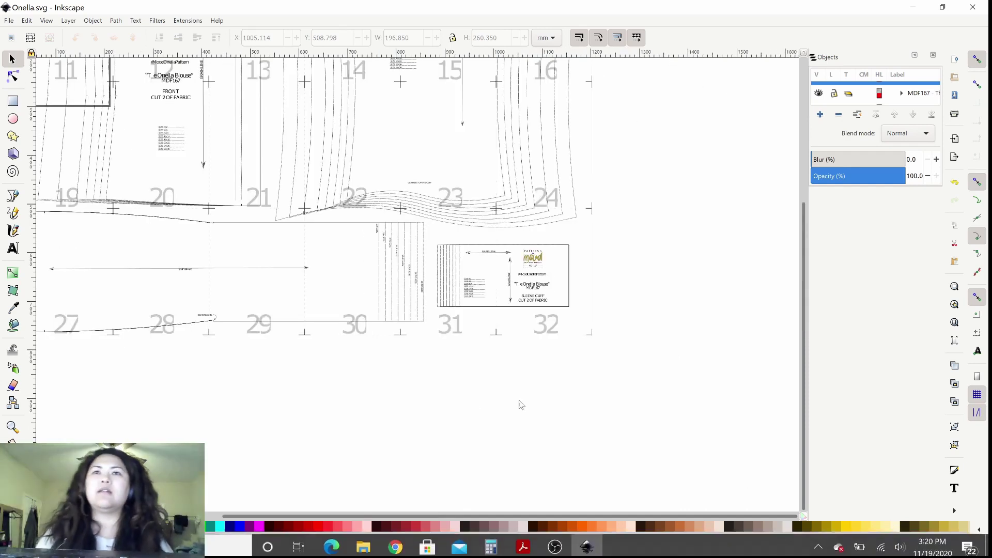
left_click_drag(351, 385, 553, 403)
left_click_drag(381, 517, 229, 521)
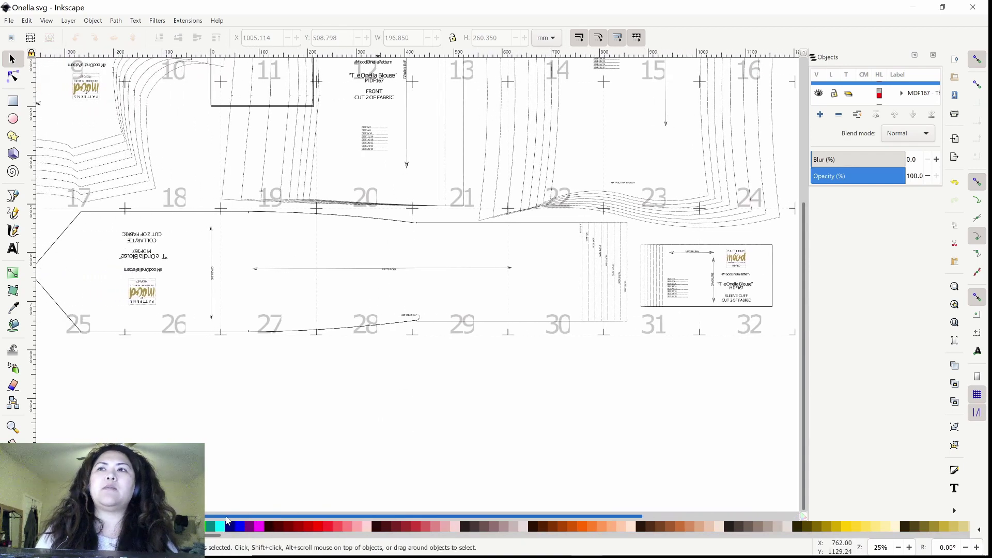
scroll(293, 421, "down", 2)
scroll(293, 421, "up", 10)
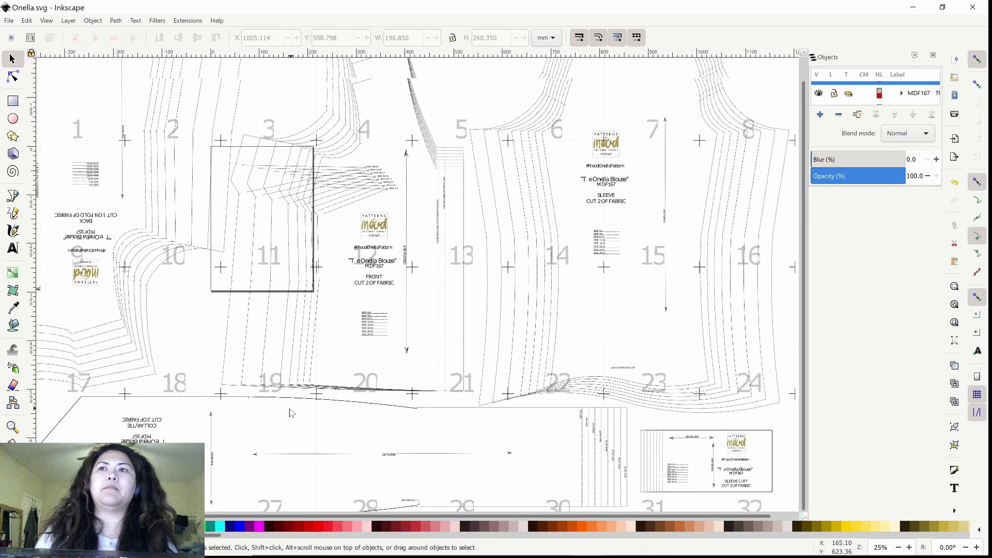
scroll(289, 412, "down", 1)
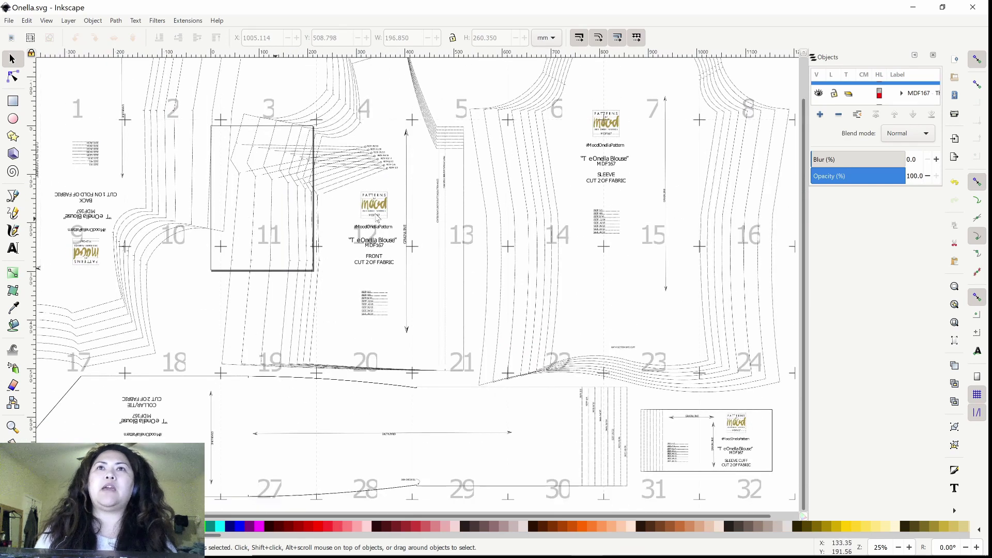
left_click(899, 547)
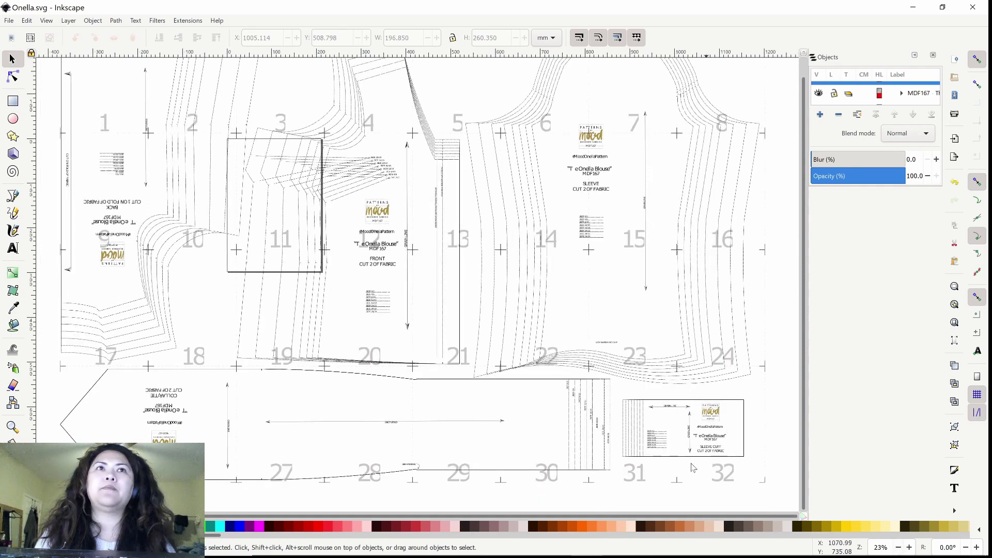
scroll(652, 445, "up", 2)
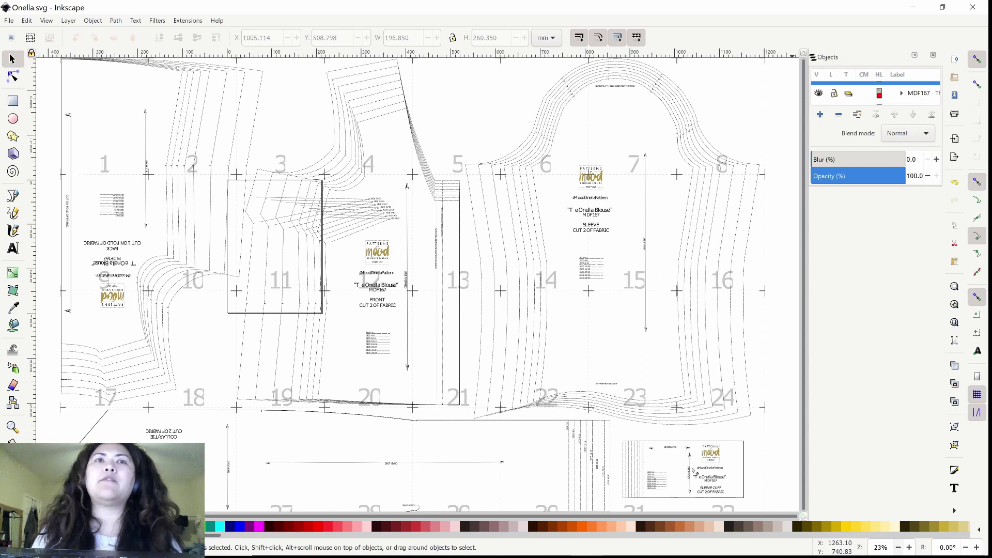
key("minus")
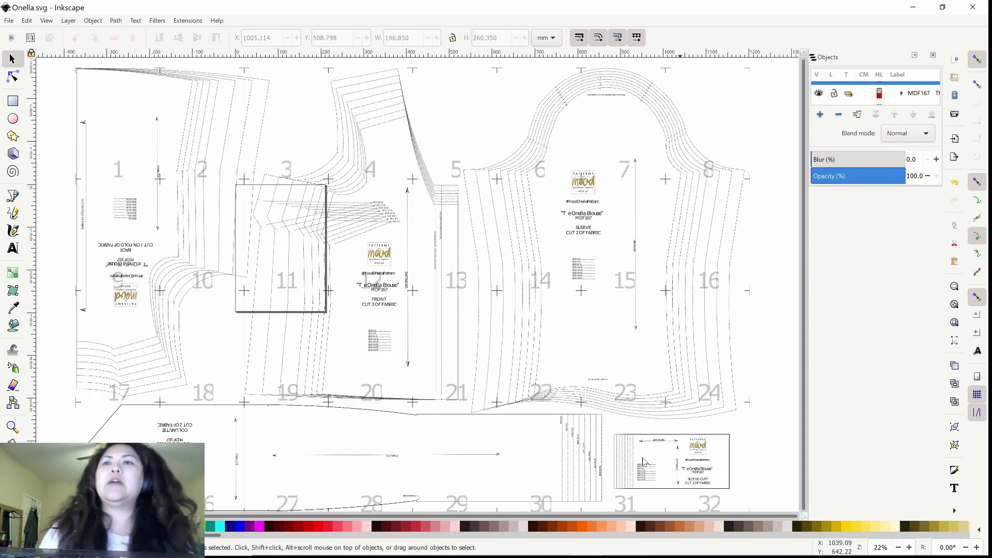
left_click(899, 547)
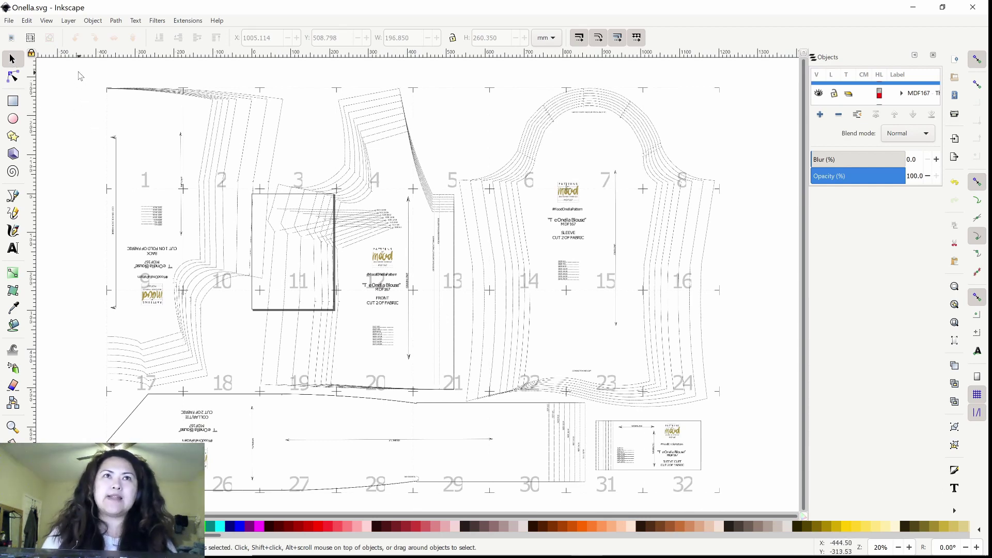
- Select all 32 pattern tiles with a selection box and Ctrl+A
left_click_drag(74, 71, 759, 504)
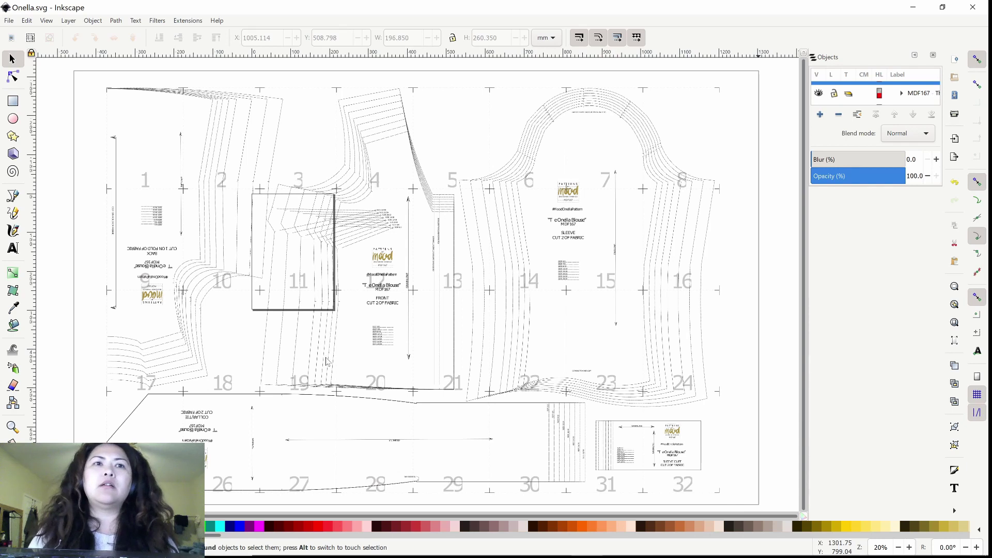
key("ctrl+a")
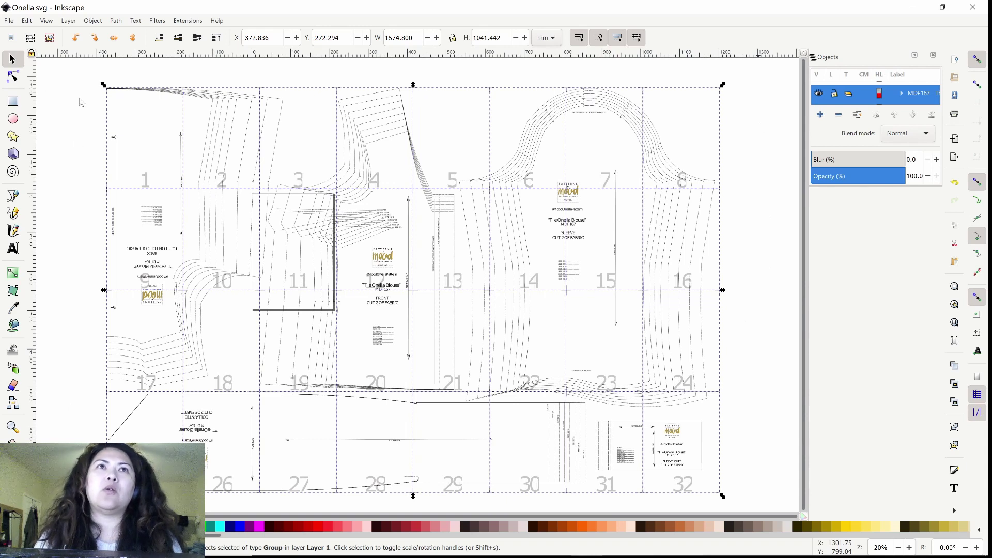
- Resize the page to the selected pattern in Document Properties, then clear the selection
left_click(9, 22)
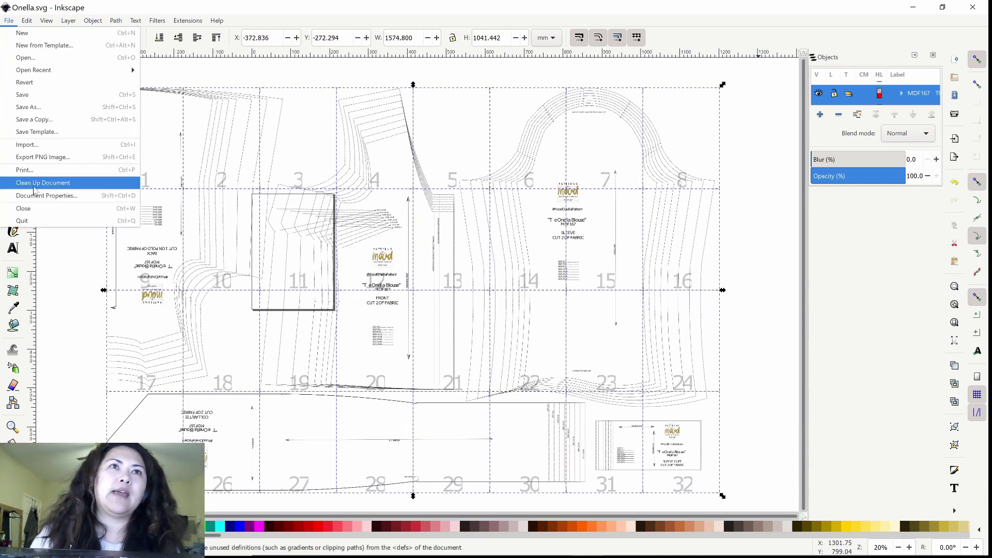
left_click(69, 200)
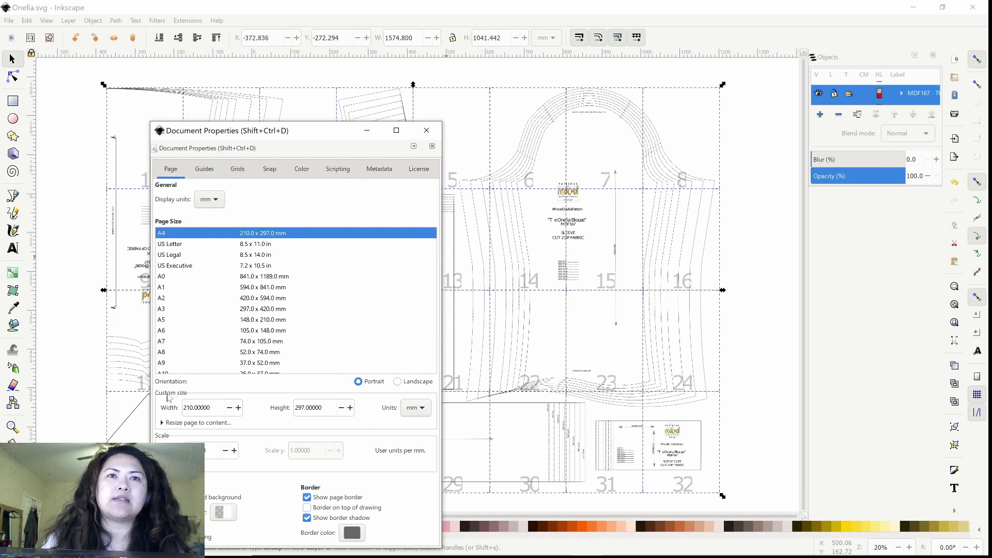
left_click(211, 425)
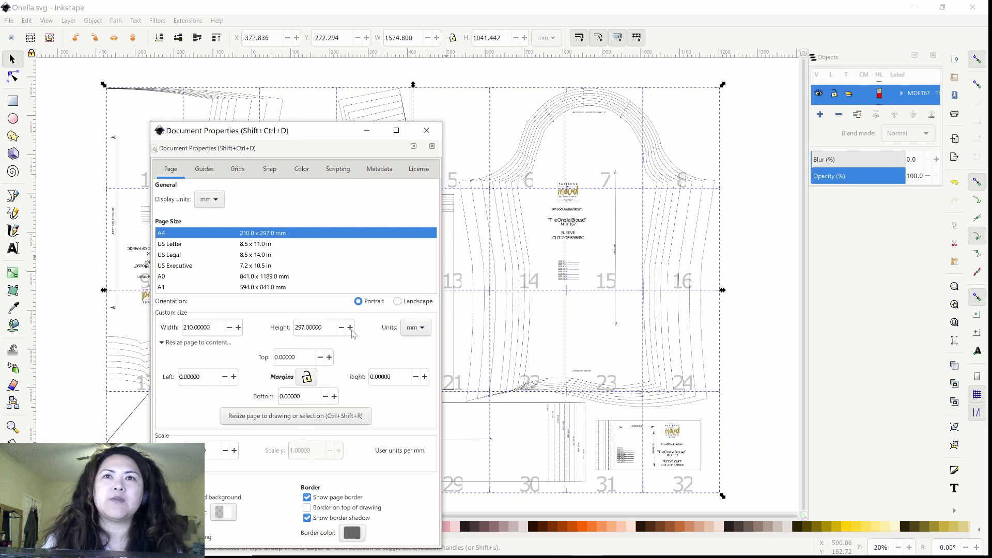
left_click(308, 423)
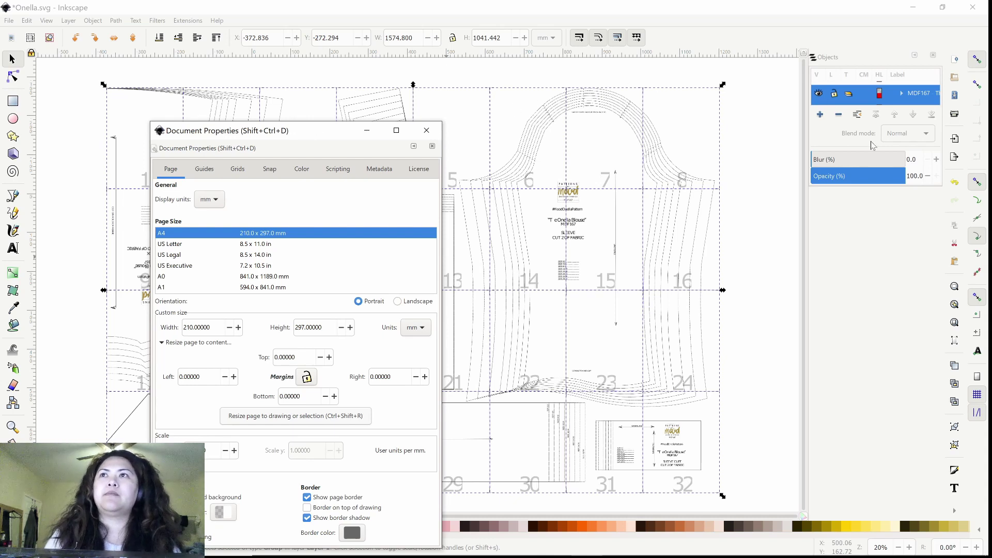
key("ctrl+w")
key("ctrl+shift+r")
key("Escape")
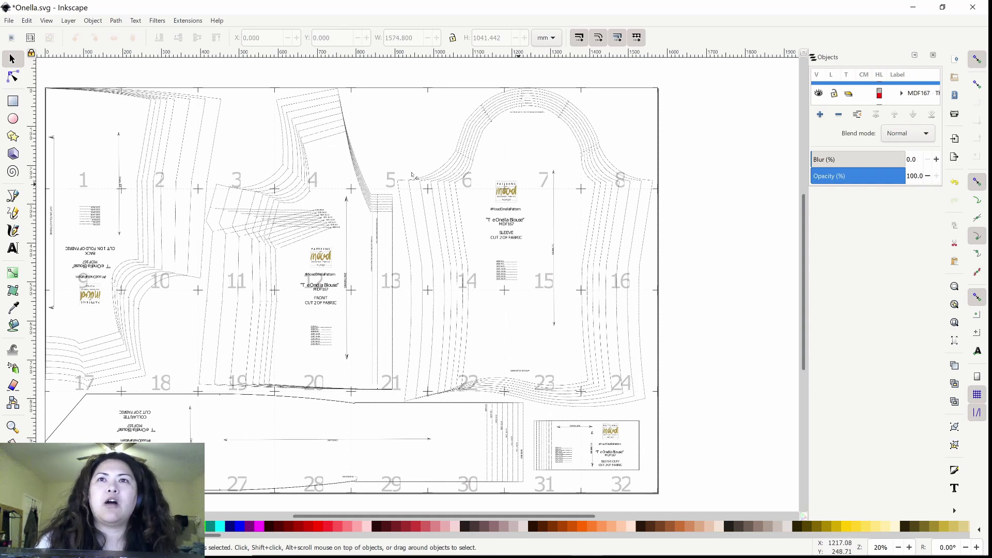
- Switch to the Node tool
left_click(12, 77)
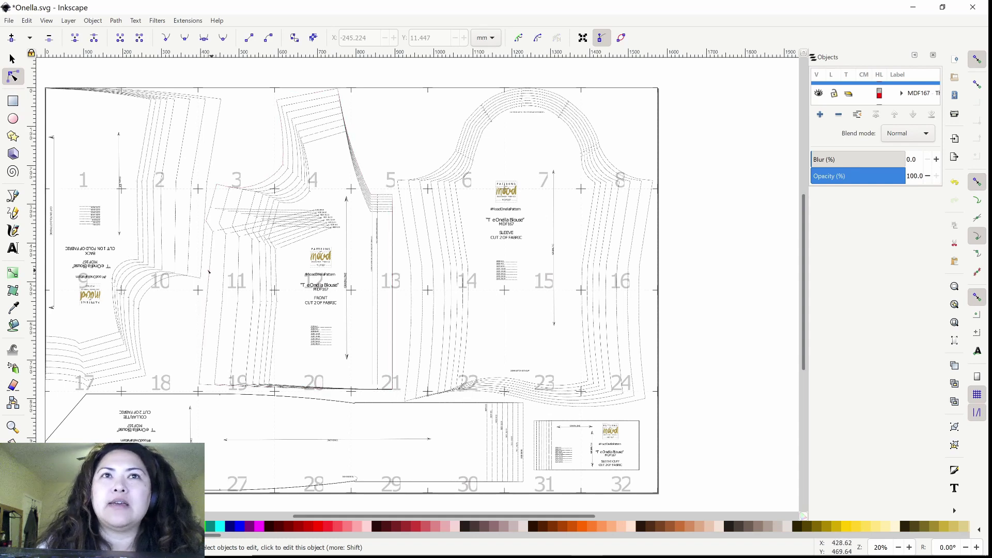
- Inspect the front piece outline, then return to the Selector tool with nothing selected
left_click(210, 271)
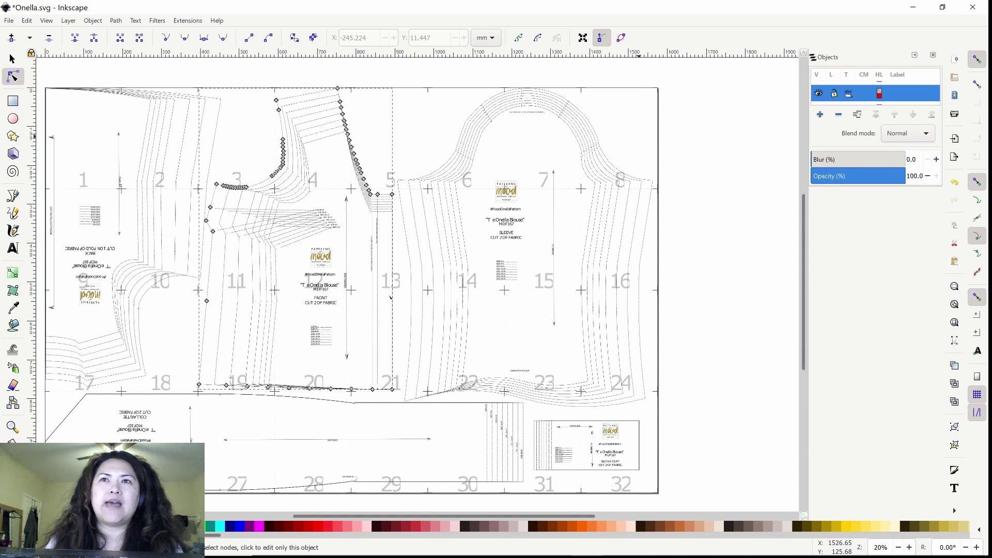
key("Escape")
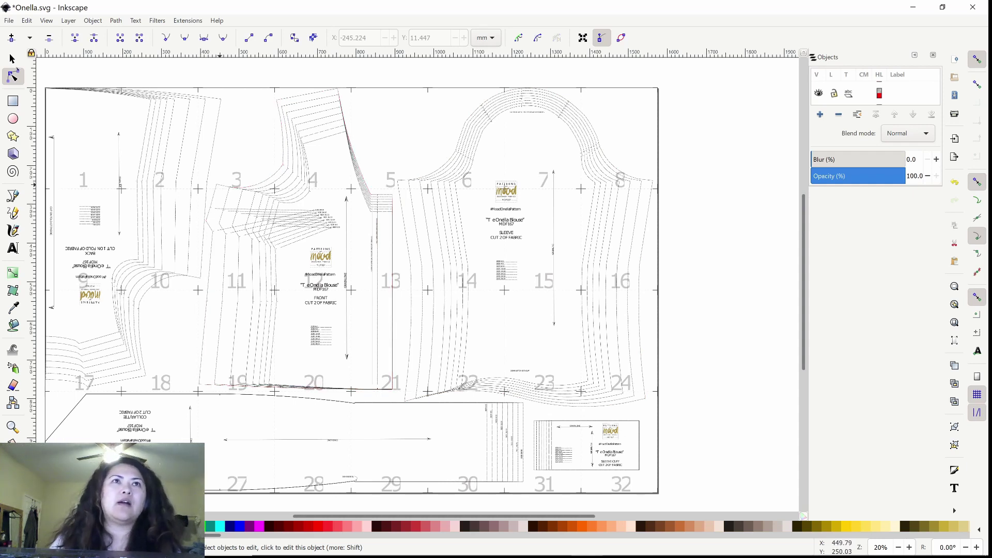
key("s")
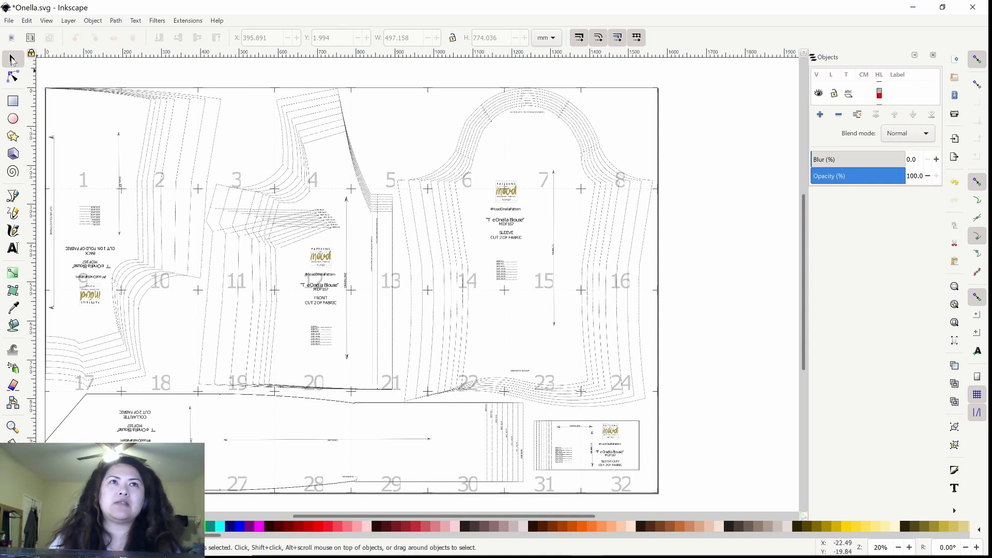
- Select the whole MDF167 pattern group with a drag box and Ctrl+A
left_click_drag(41, 82, 691, 512)
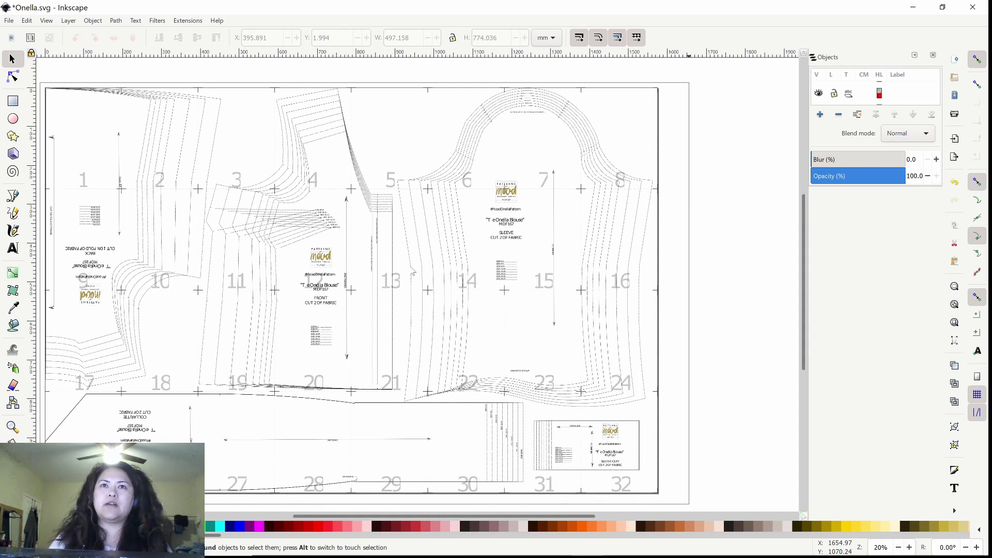
key("ctrl+a")
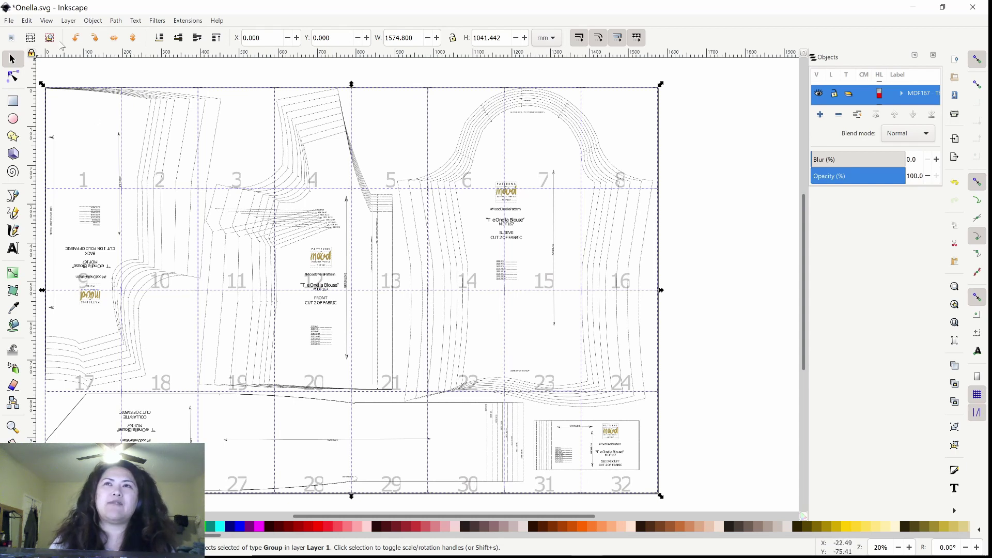
- Save the pattern as Onella.svg on the Desktop, replacing the old copy, then close Document Properties
left_click(9, 22)
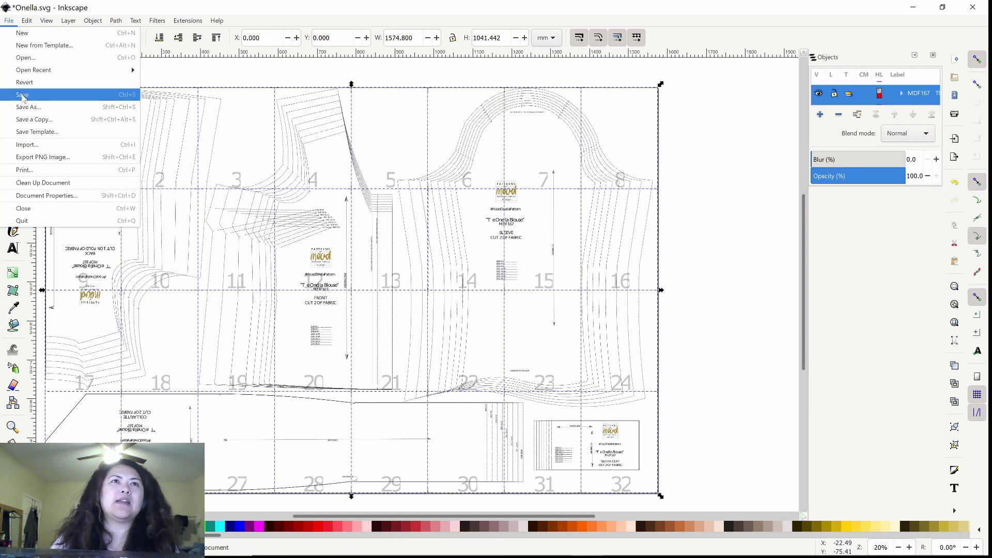
left_click(40, 108)
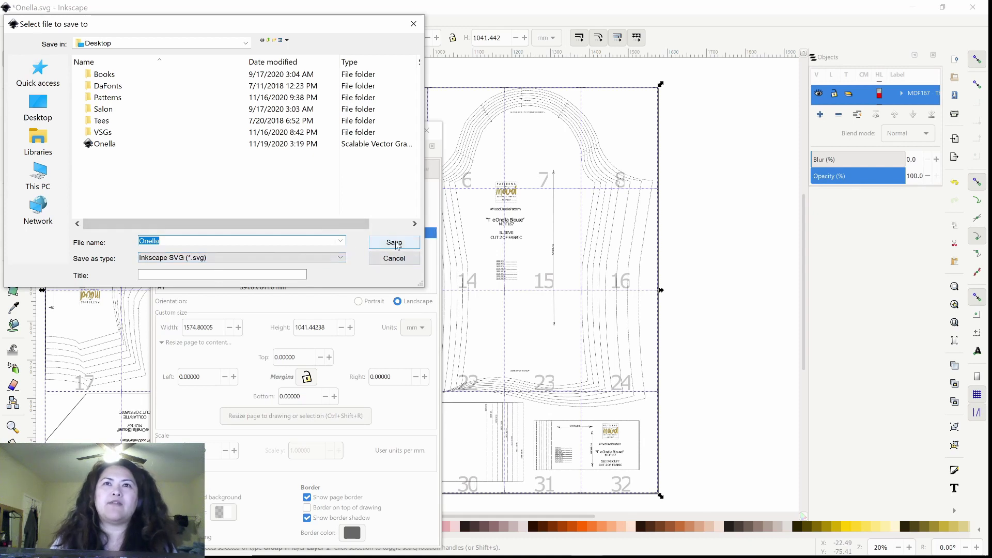
left_click(394, 243)
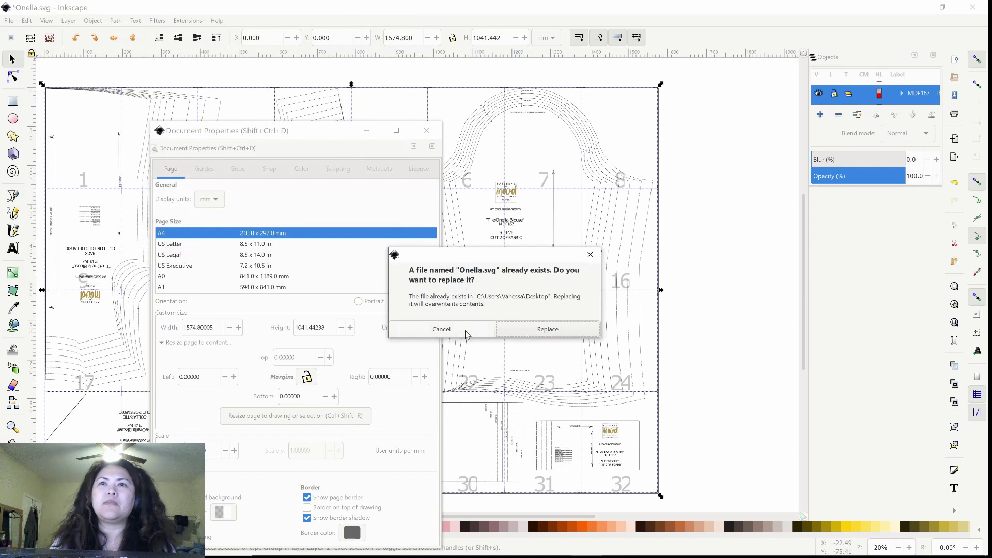
left_click(547, 328)
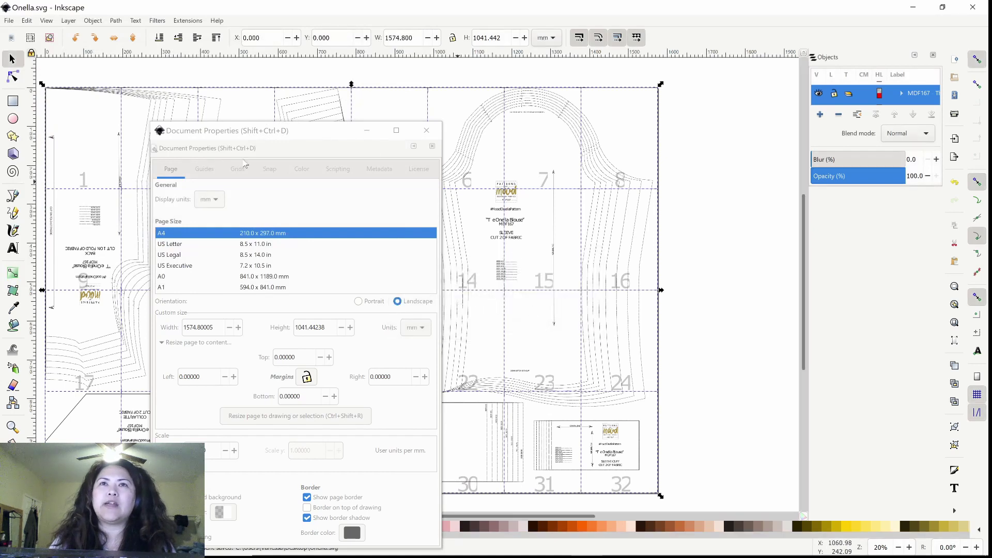
left_click(427, 131)
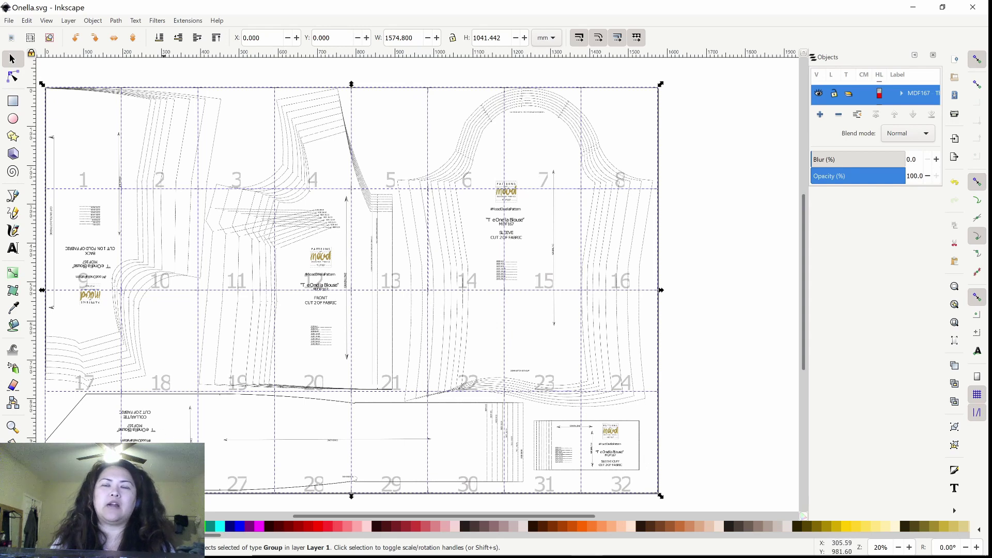
- Save the tiled pattern as Onella.pdf (Portable Document Format) on the Desktop with default PDF settings
left_click(9, 21)
key("Escape")
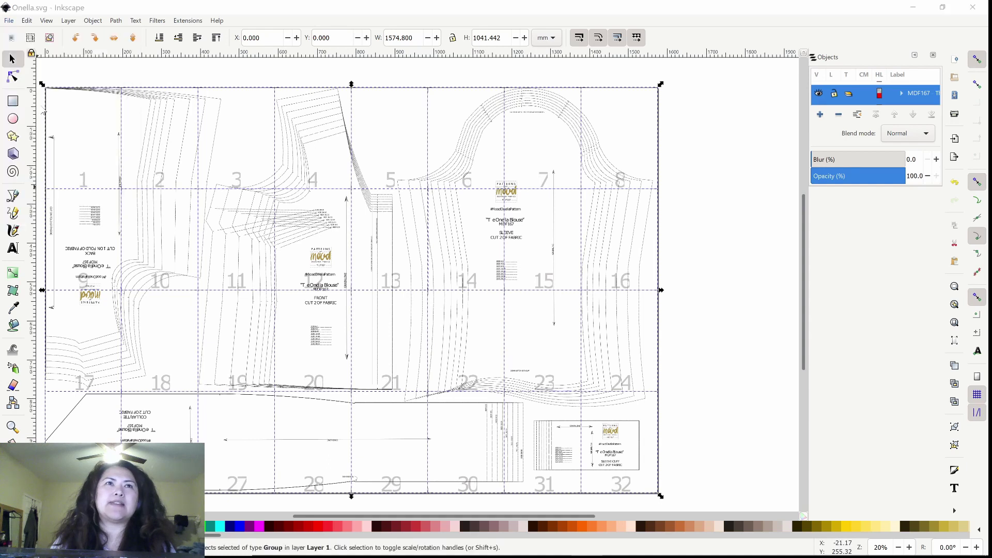
key("ctrl+shift+s")
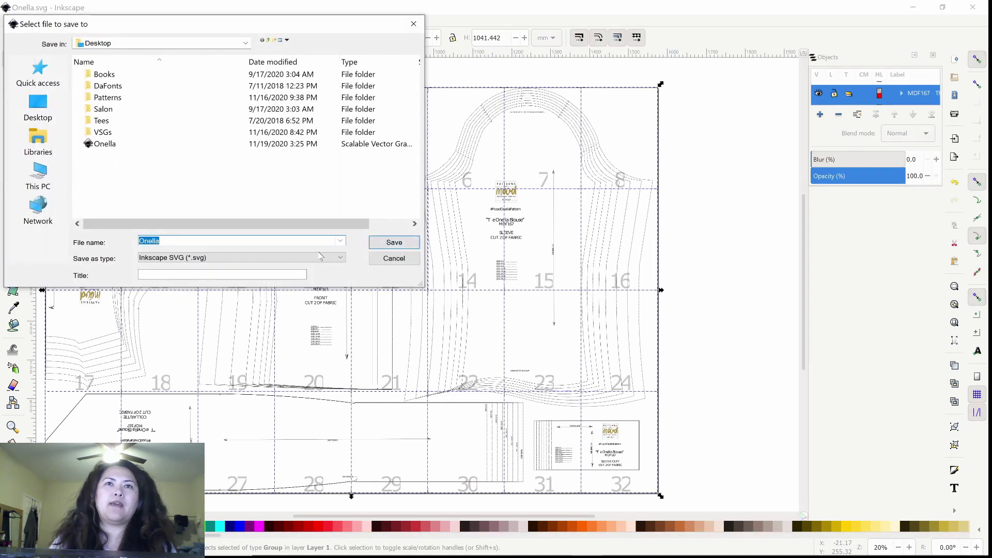
left_click(316, 258)
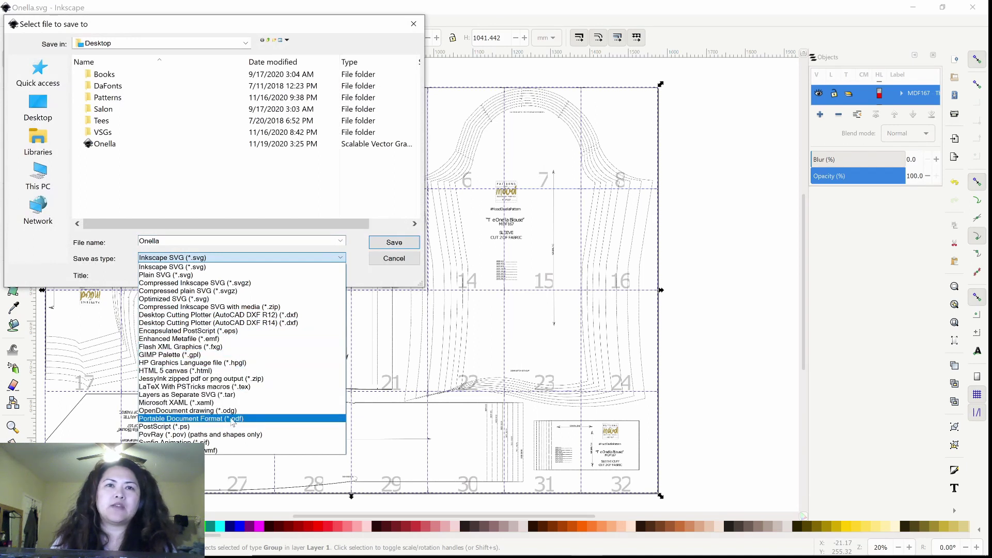
left_click(235, 422)
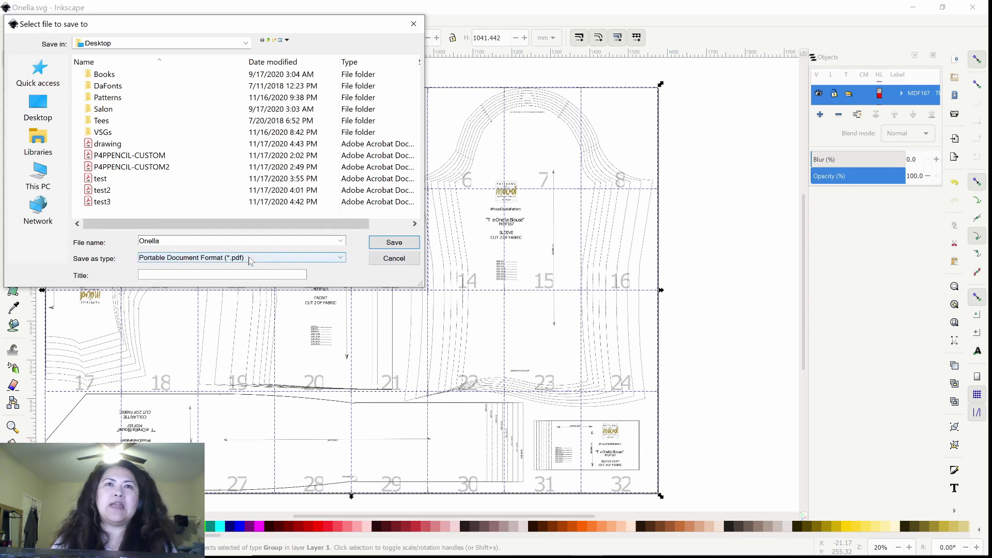
left_click(393, 243)
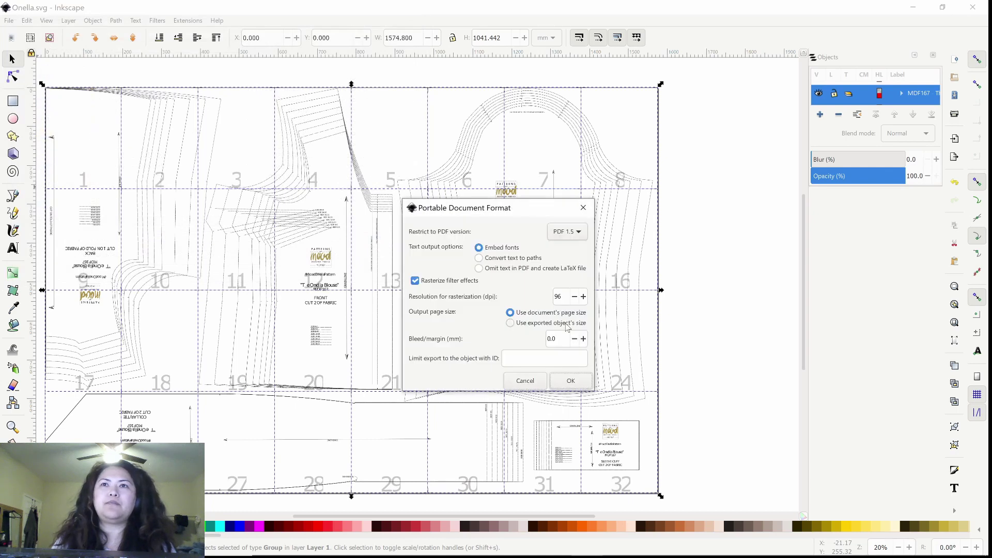
left_click(574, 383)
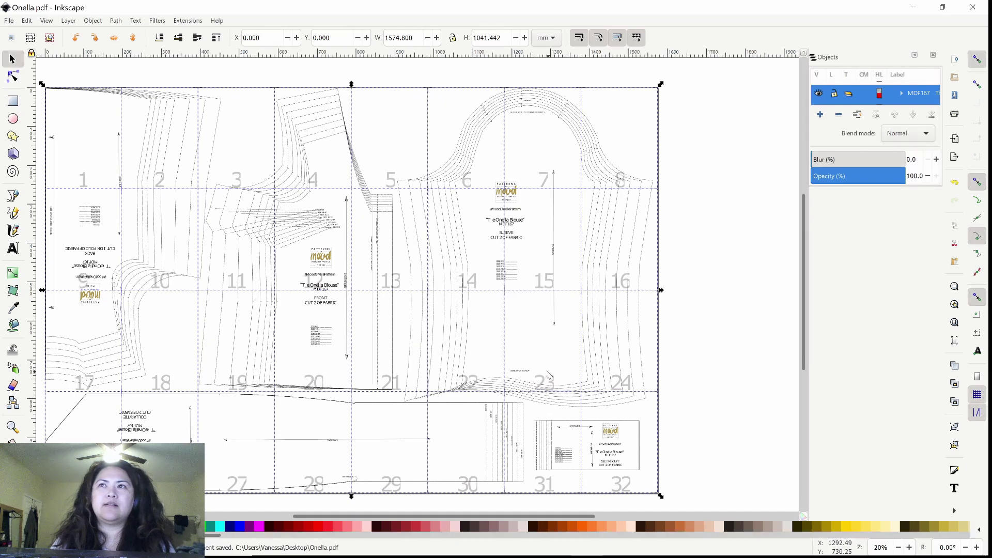
- Minimize Inkscape and the Videos folder window to reveal the desktop
left_click(913, 8)
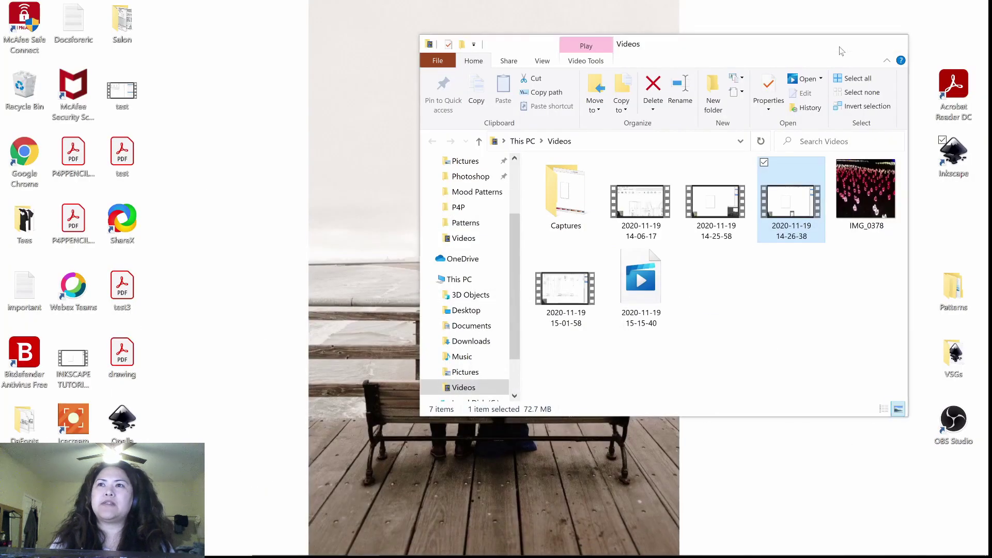
left_click(838, 45)
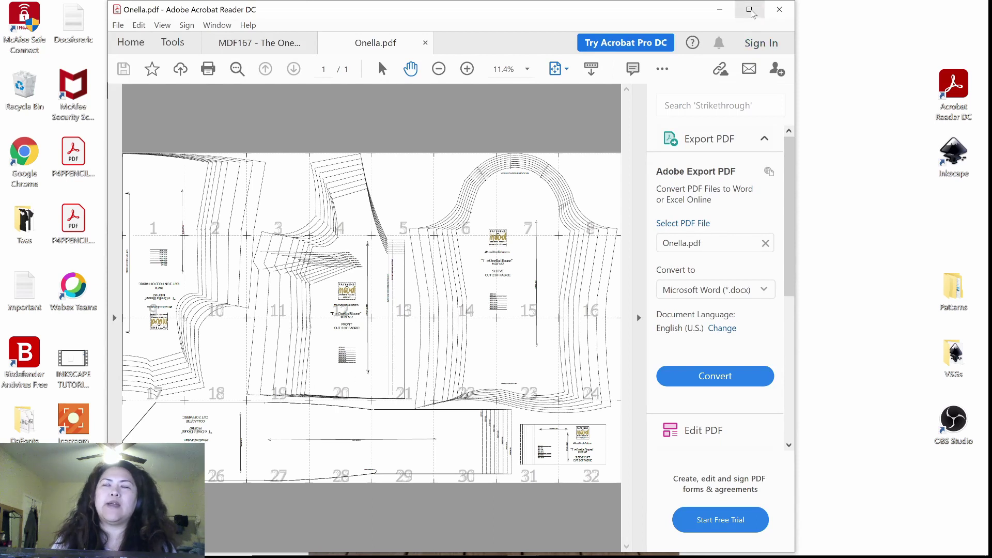
- Maximize Acrobat, hide the Export PDF pane, and set the zoom to 27.4%
left_click(750, 9)
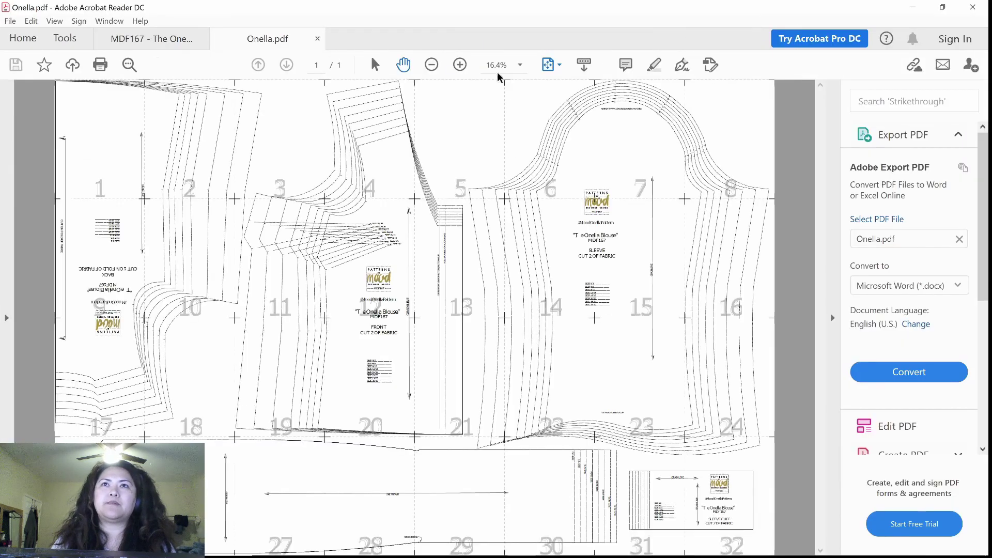
left_click(832, 318)
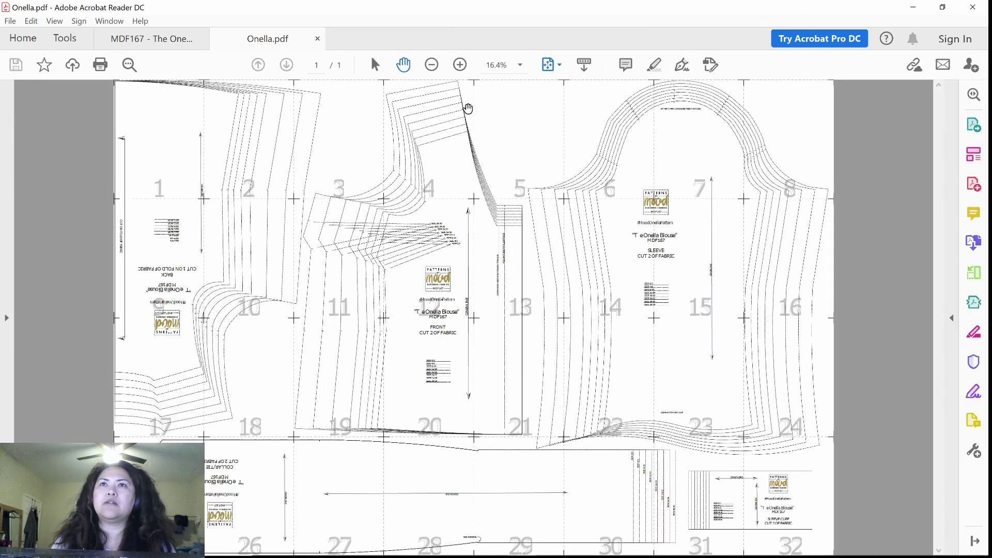
left_click(497, 64)
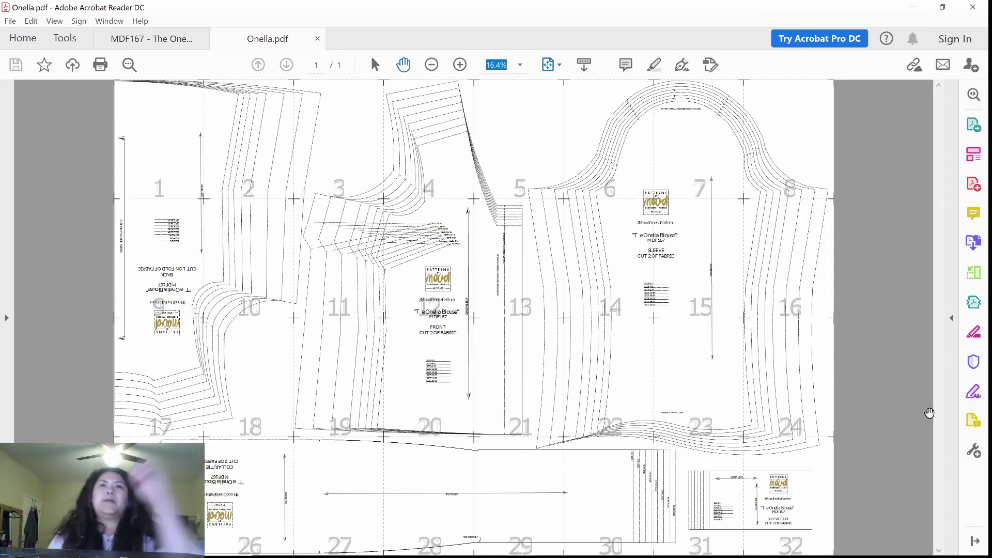
type("27.")
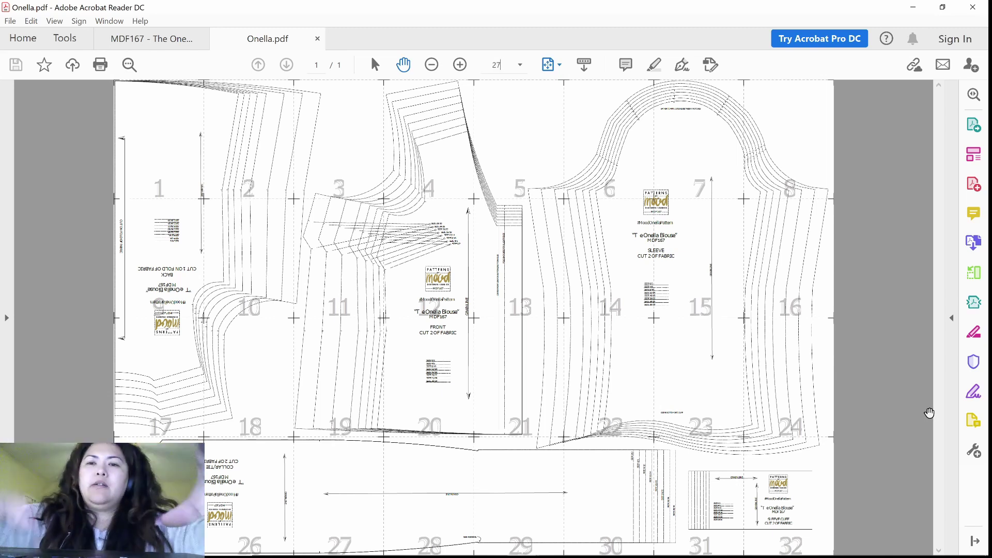
type("4")
key("Return")
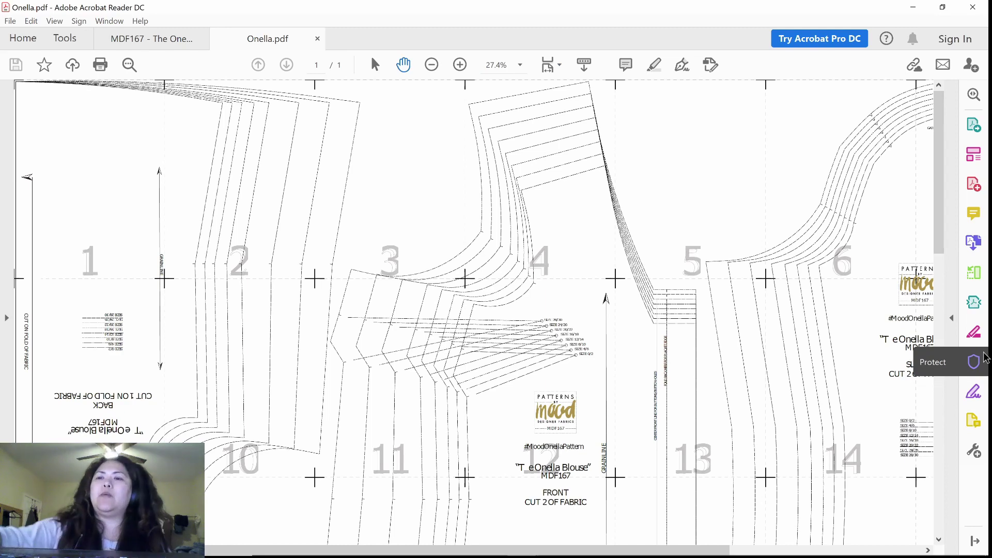
- Switch Onella.pdf to full-screen view and bring the lower tile rows into view
key("ctrl+l")
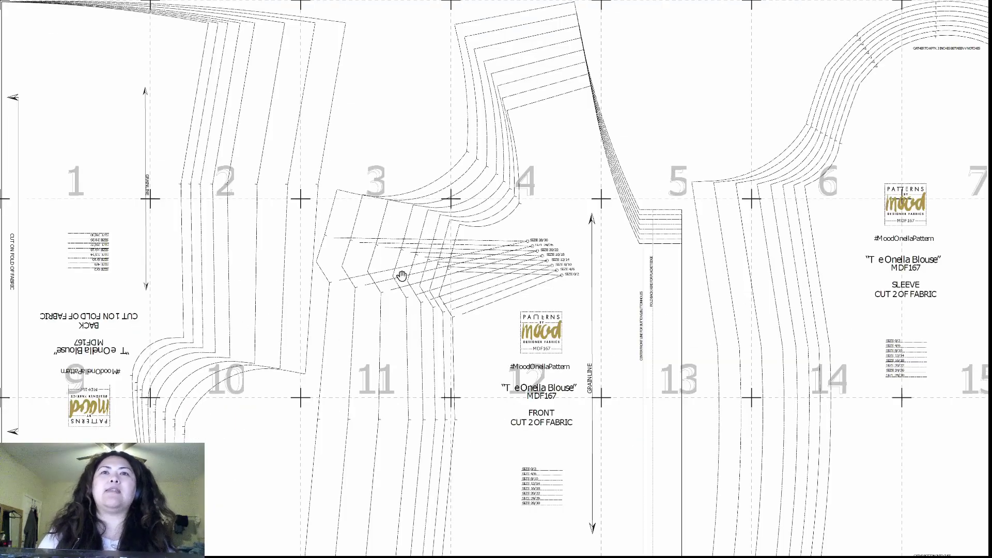
left_click_drag(388, 375, 385, 349)
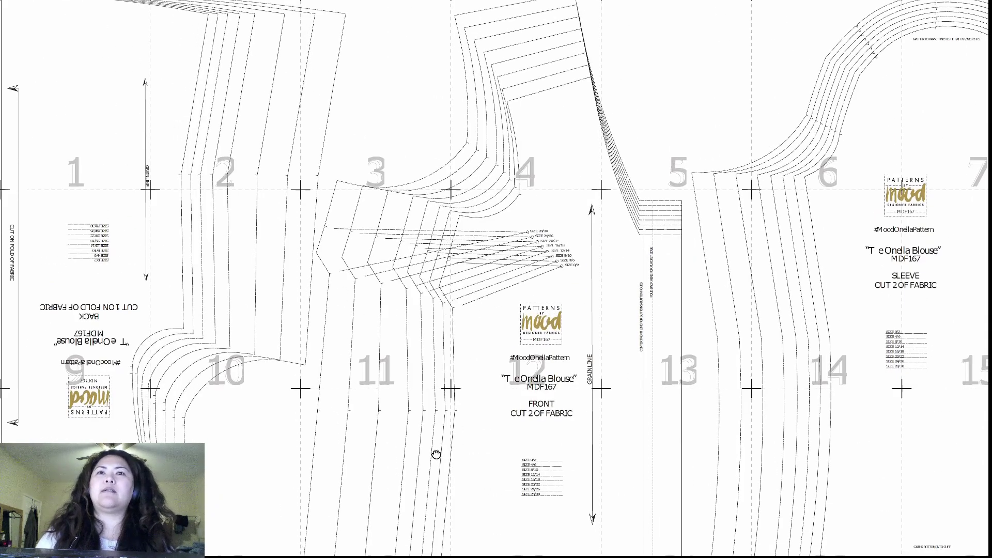
left_click_drag(437, 454, 408, 197)
scroll(407, 198, "right", 2)
scroll(345, 427, "left", 3)
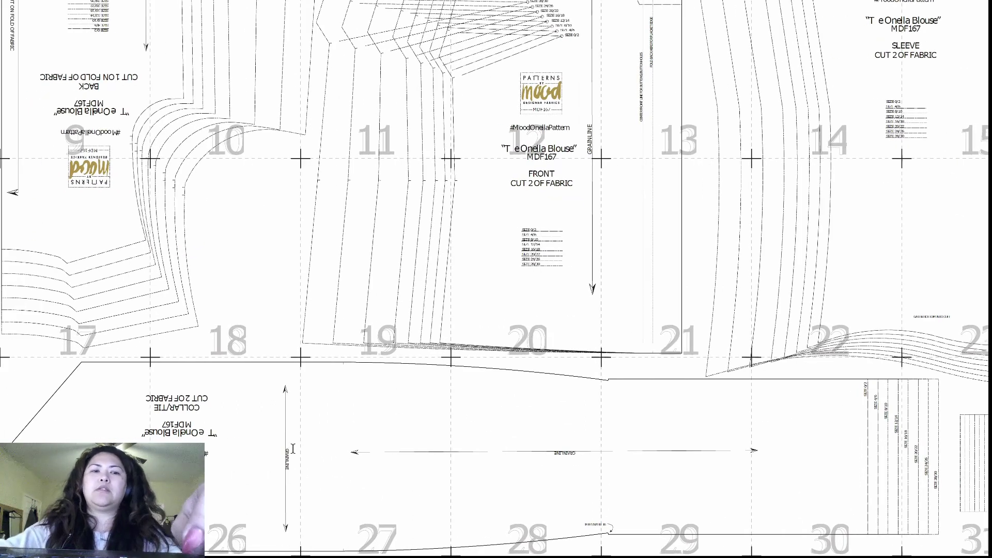
- Rotate the page 180° counterclockwise so the pattern reads upside down
key("ctrl+shift+minus")
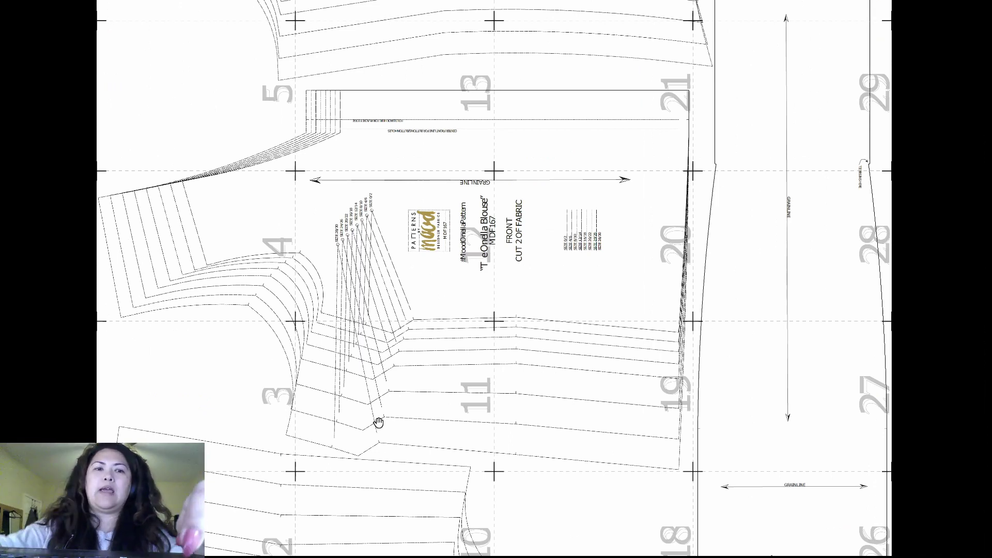
key("ctrl+shift+minus")
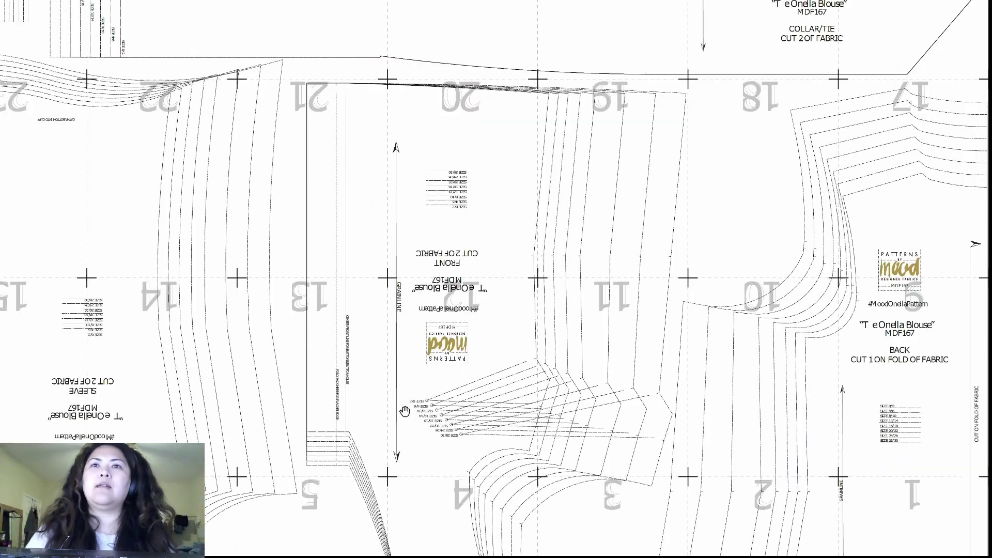
scroll(432, 408, "down", 2)
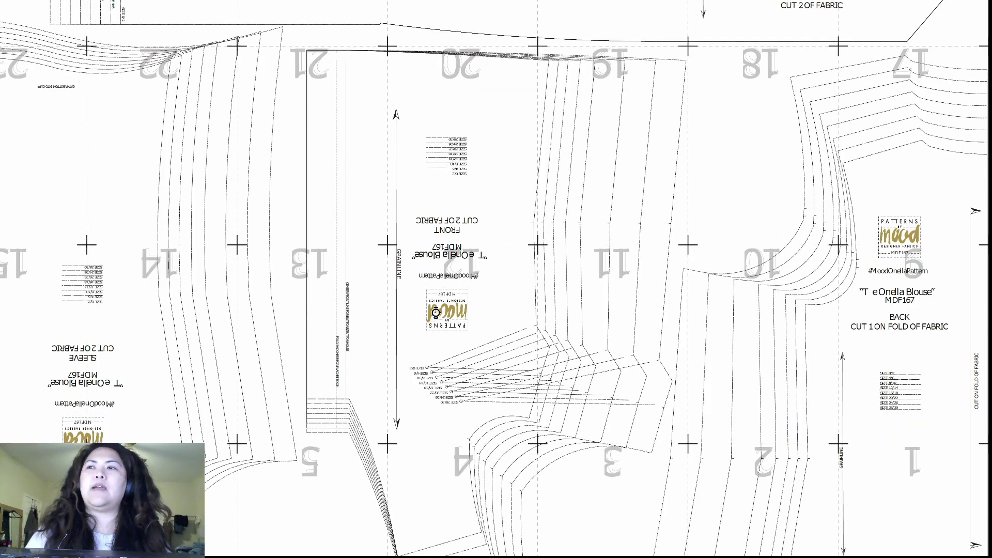
scroll(435, 330, "down", 3)
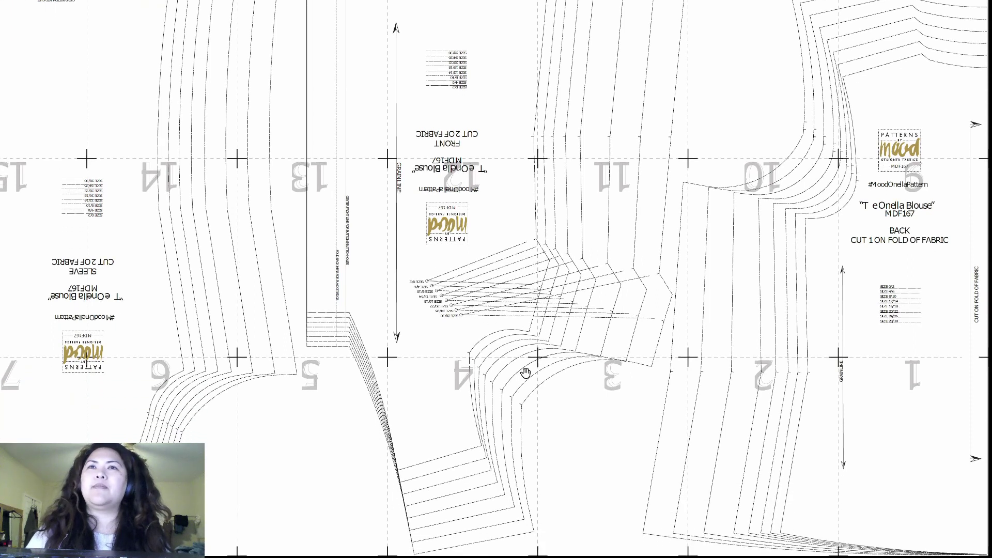